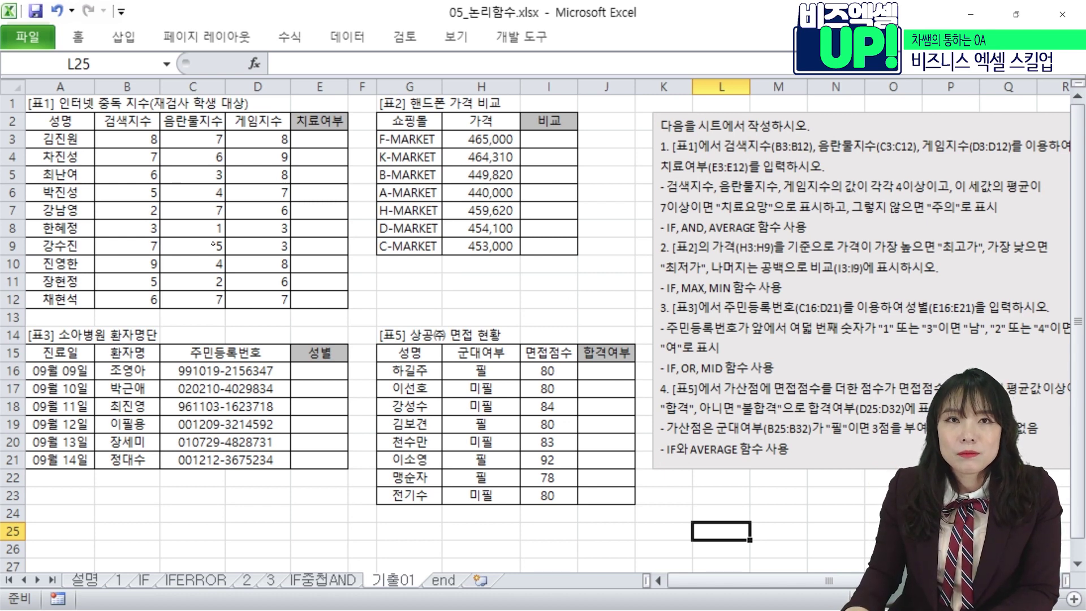
Step: In E3, start an IF formula with a nested AND whose first condition is B3>=4
click(334, 135)
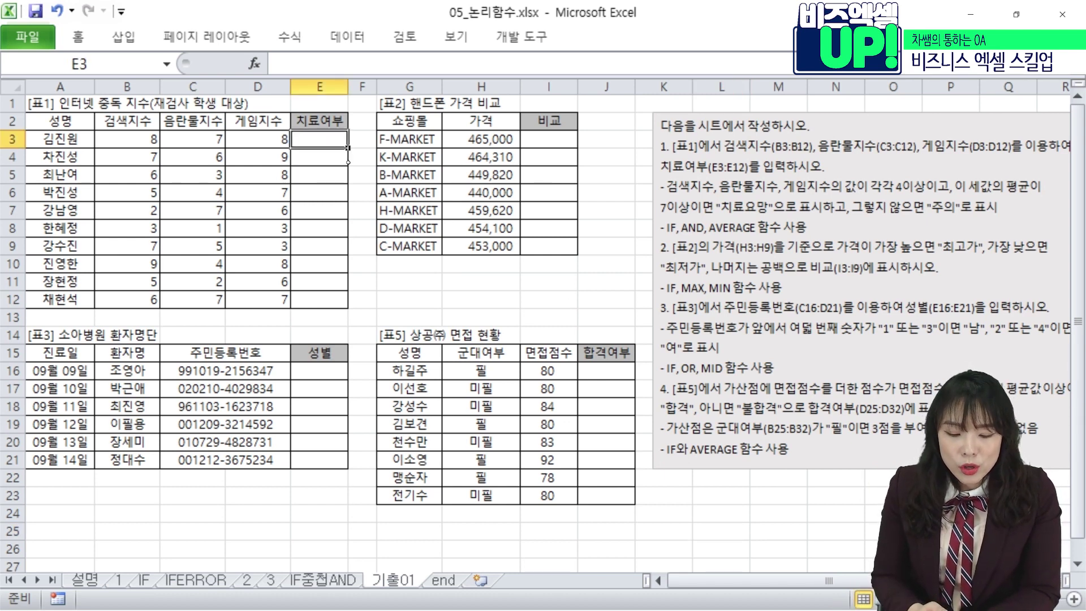
text(=if()
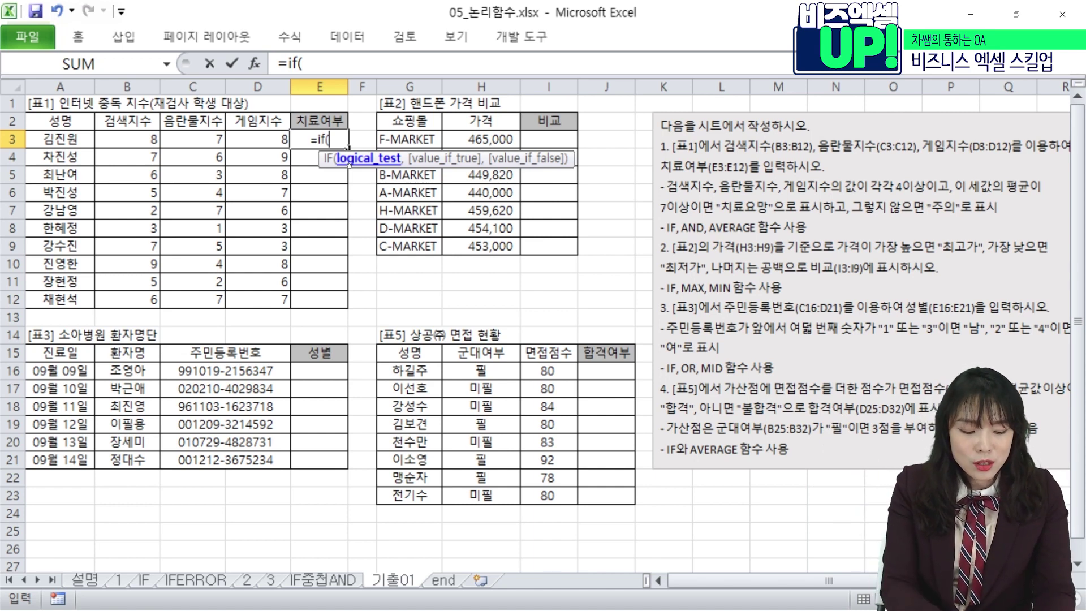
text(and()
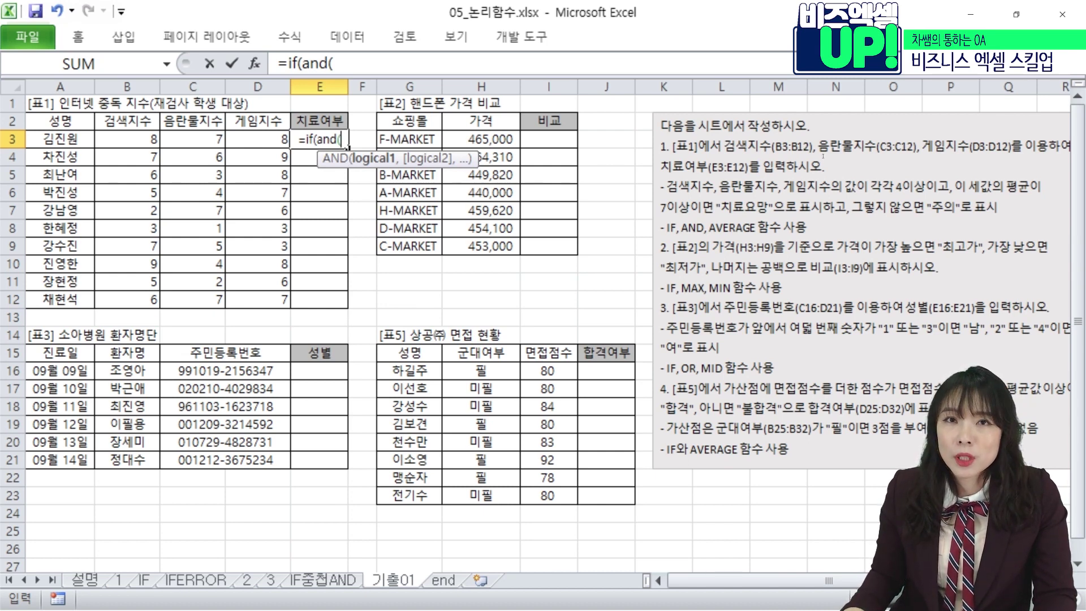
click(123, 139)
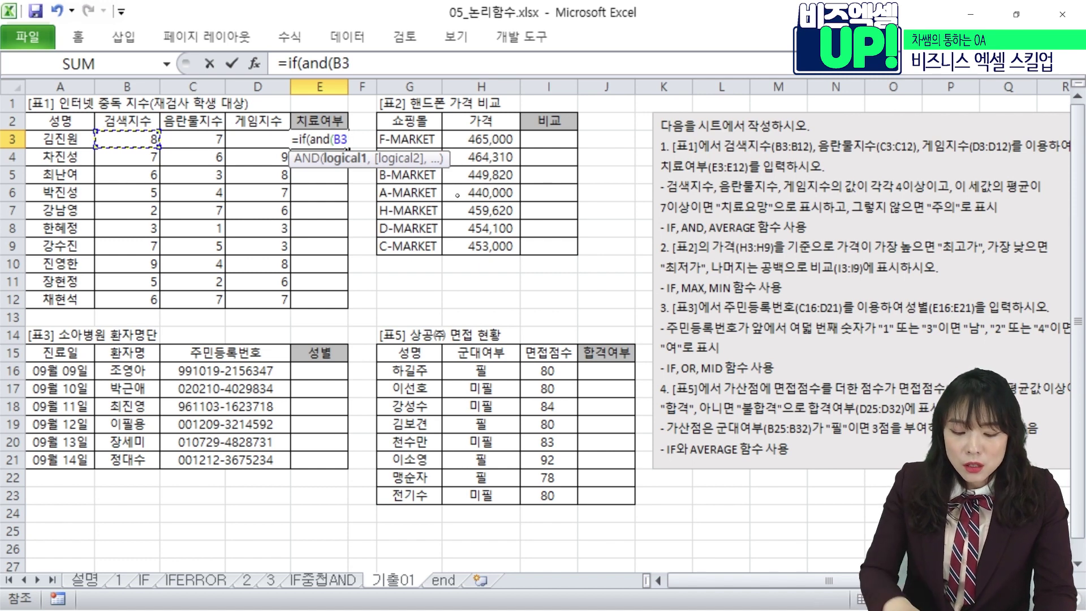
text(>)
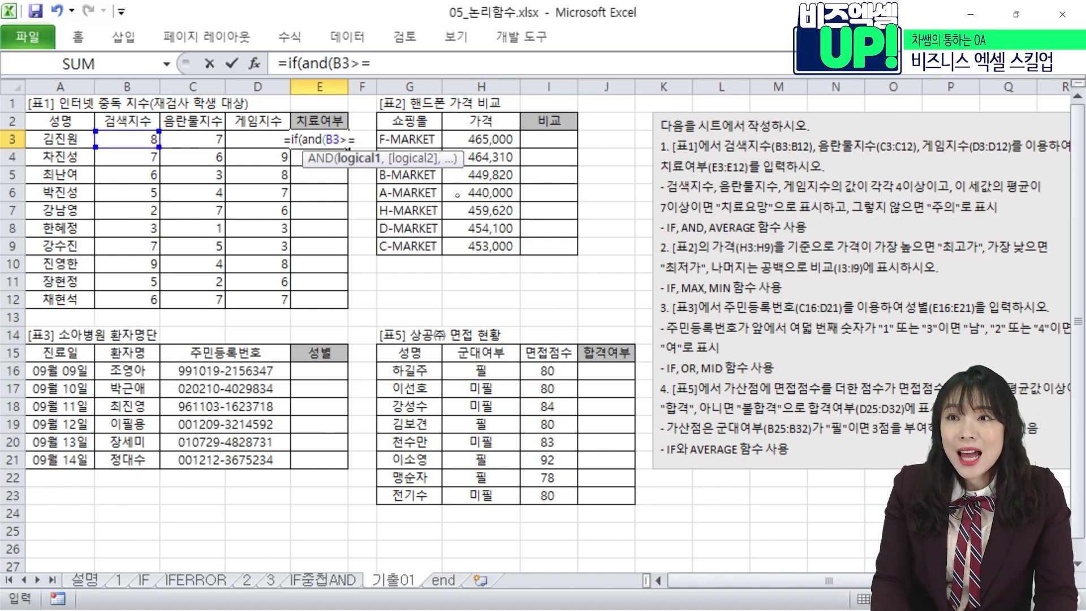
text(=4)
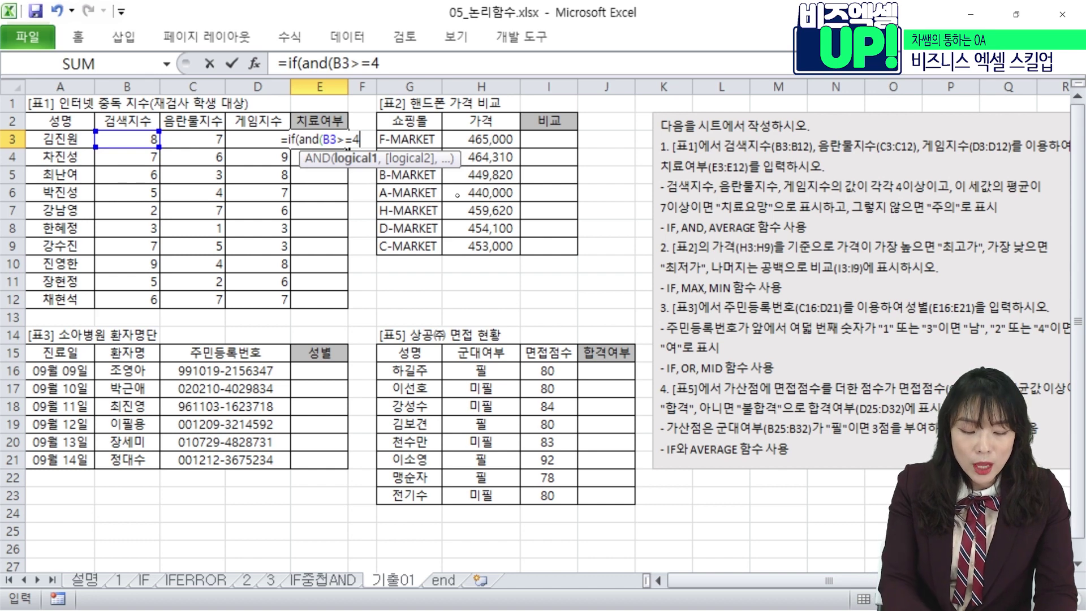
text(,)
Step: Add the conditions C3>=4 and D3>=4 to the AND function in the E3 formula
click(192, 139)
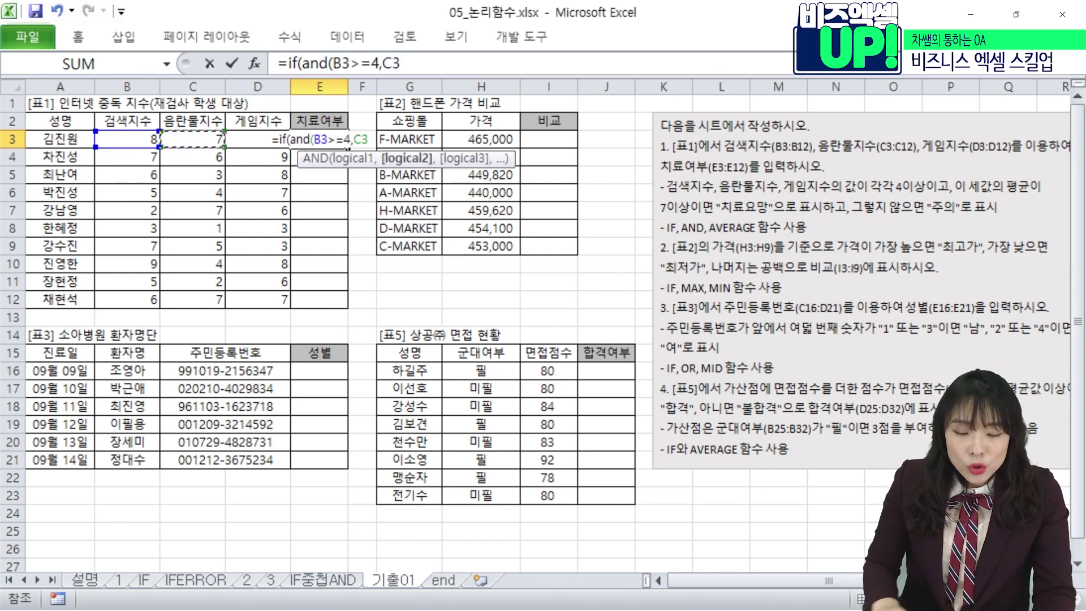
text(>=4,)
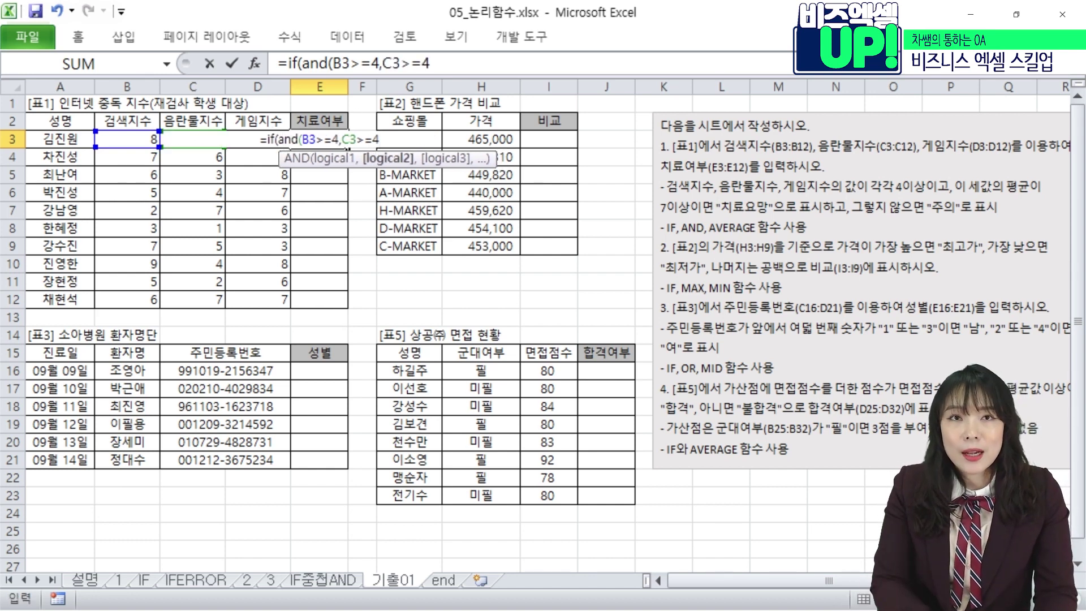
click(259, 158)
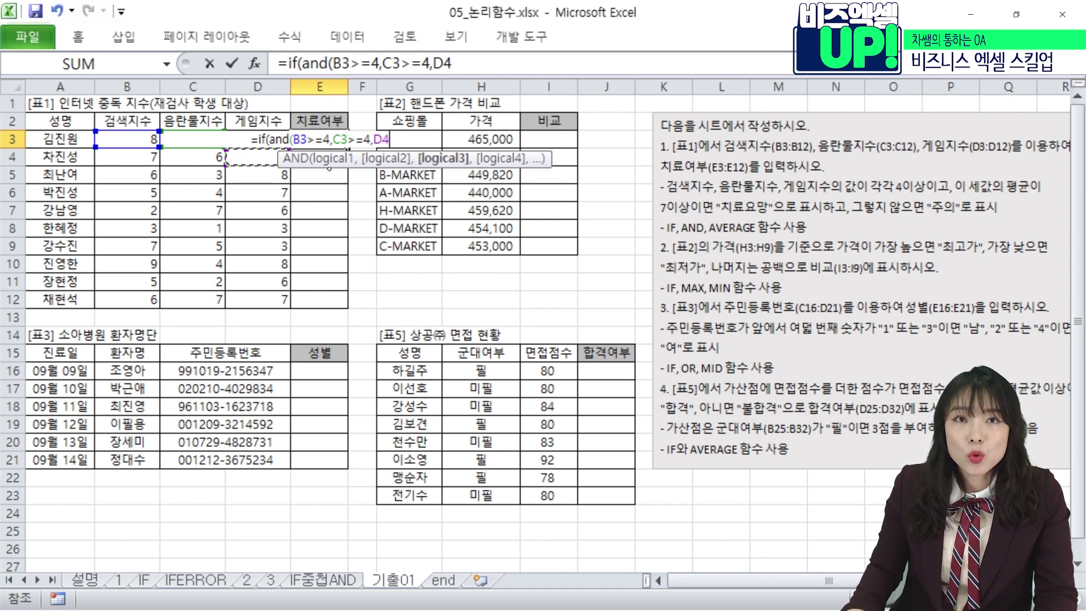
key(Up)
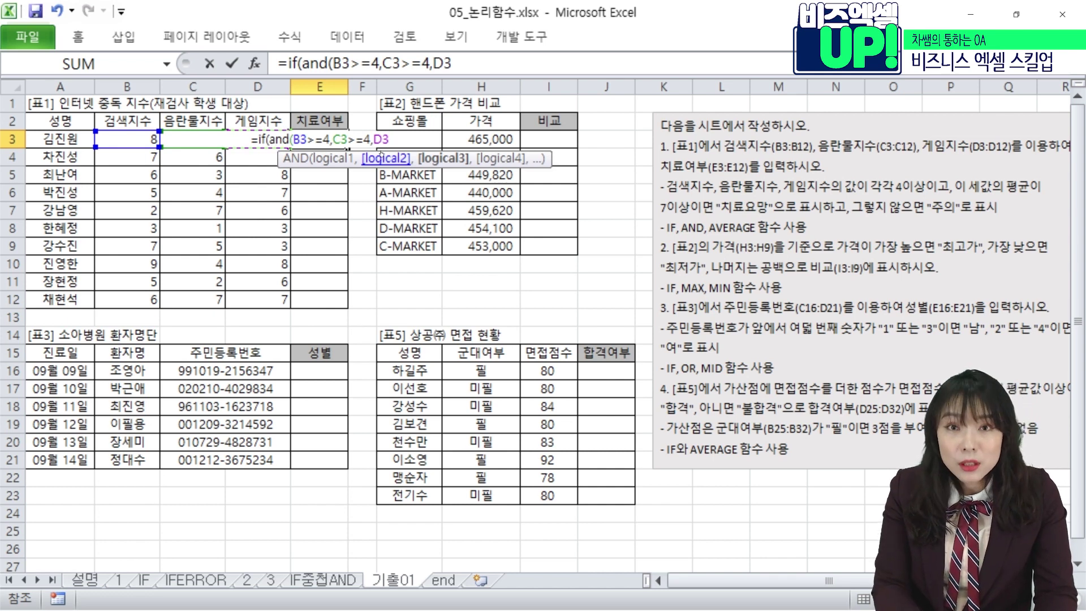
text(>=4)
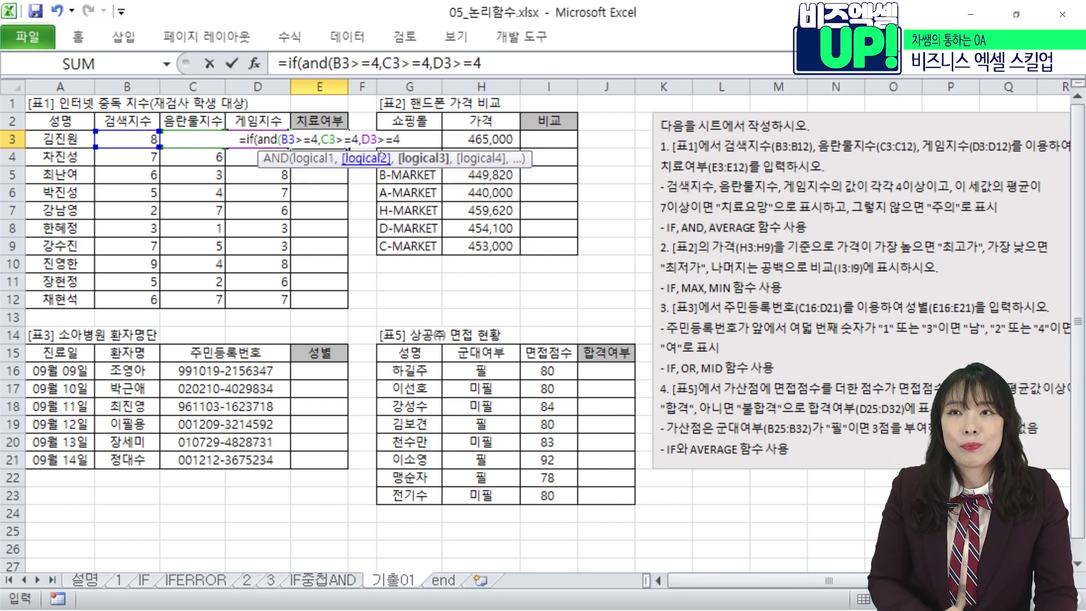
text(,)
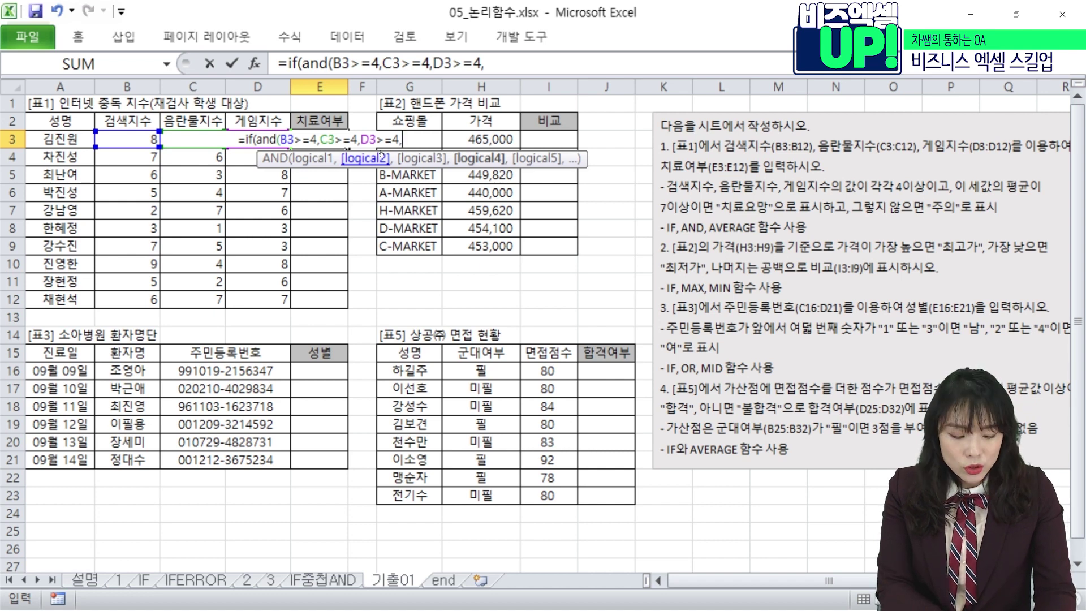
Step: Add AVERAGE(B3:D3)>=7 as the fourth condition in the E3 formula and close the AND function
text(average)
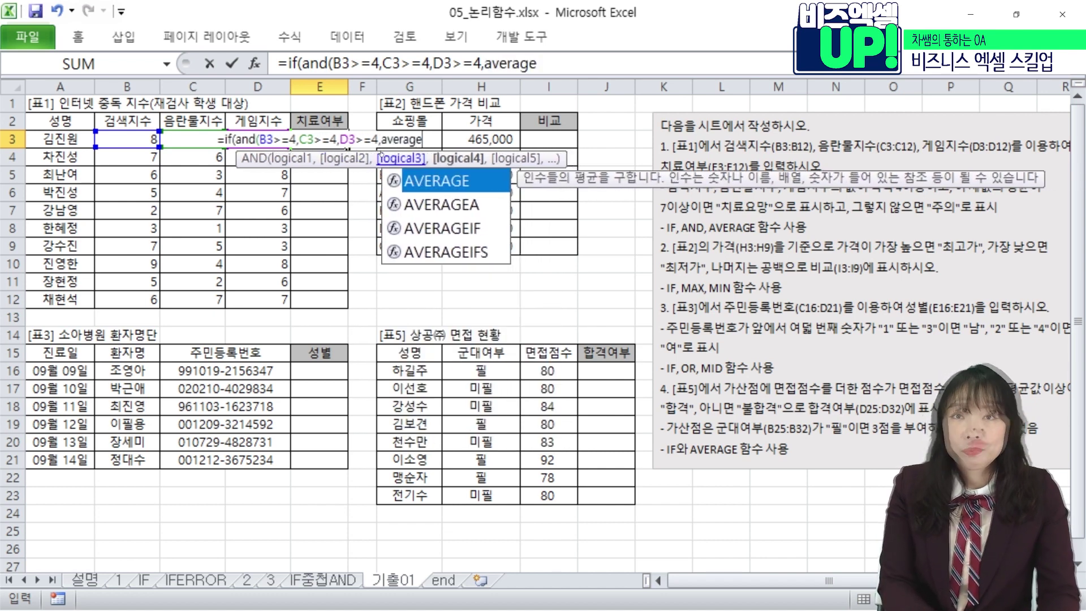
text(()
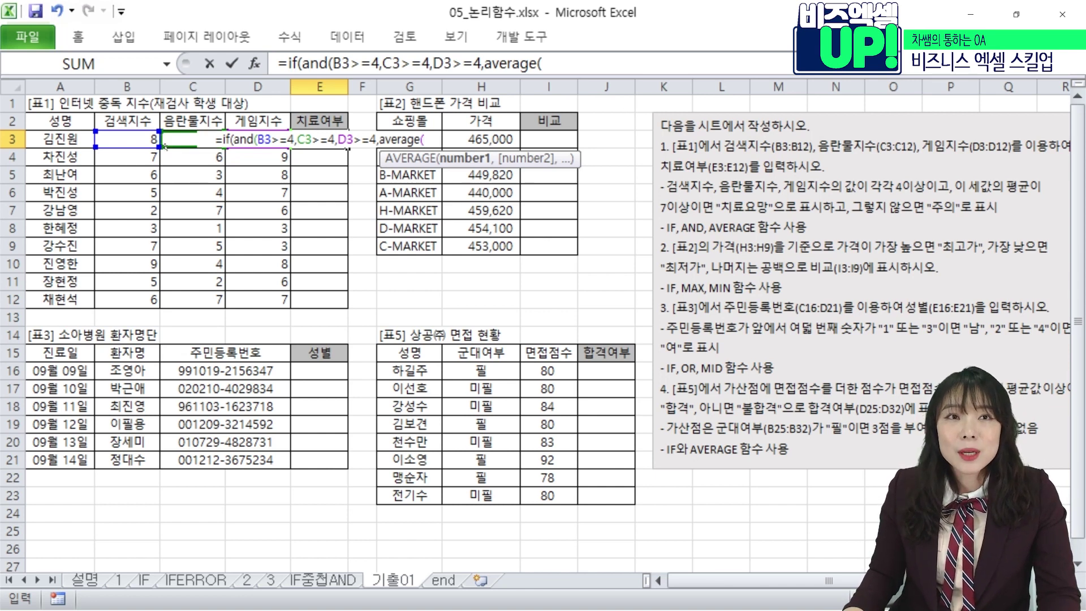
drag(104, 139, 258, 139)
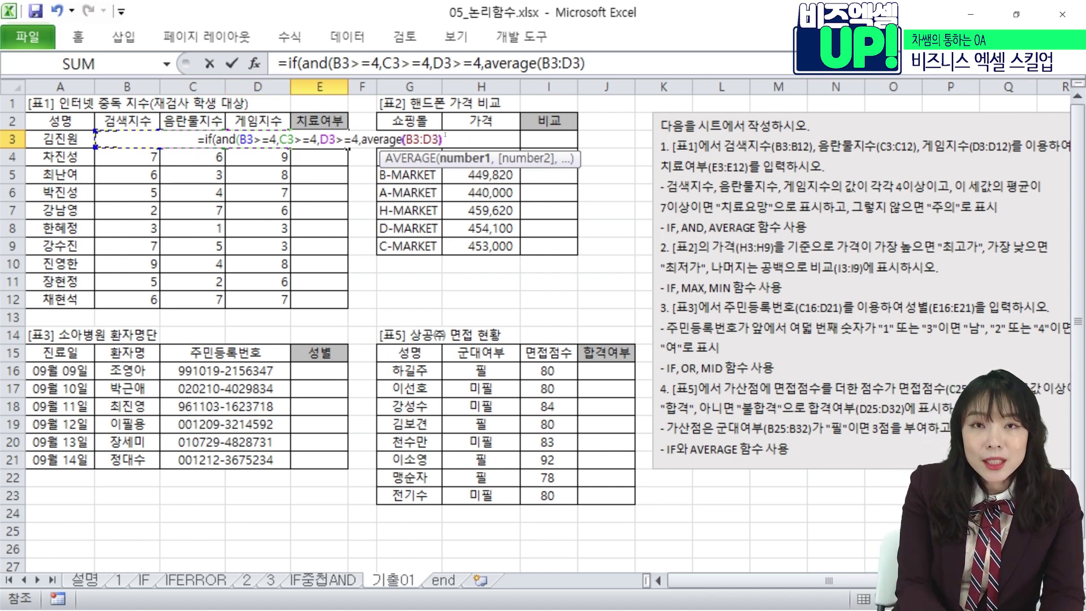
text())
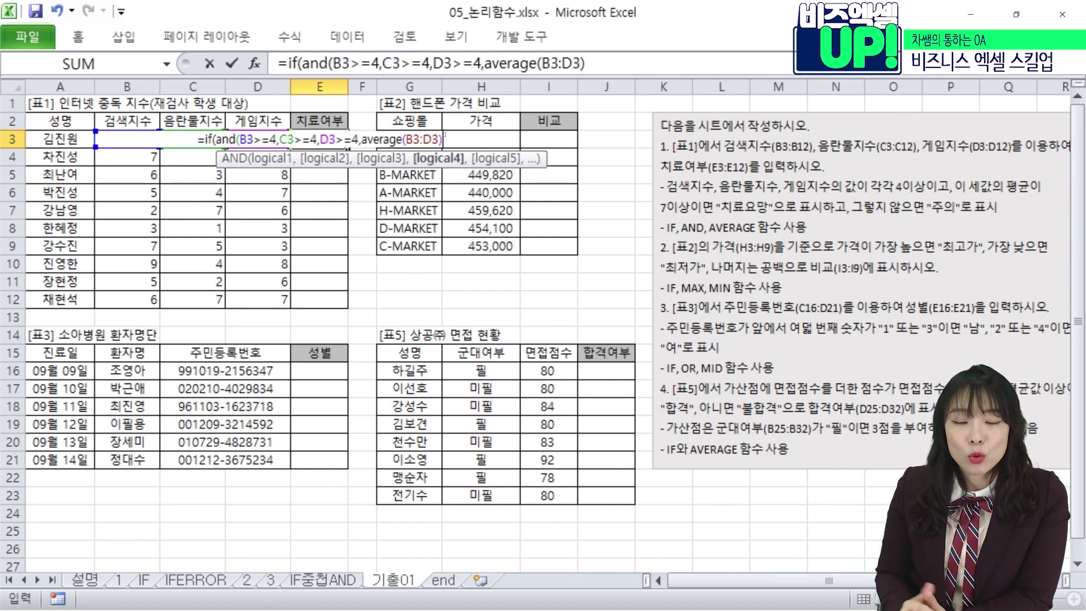
text(>=7)
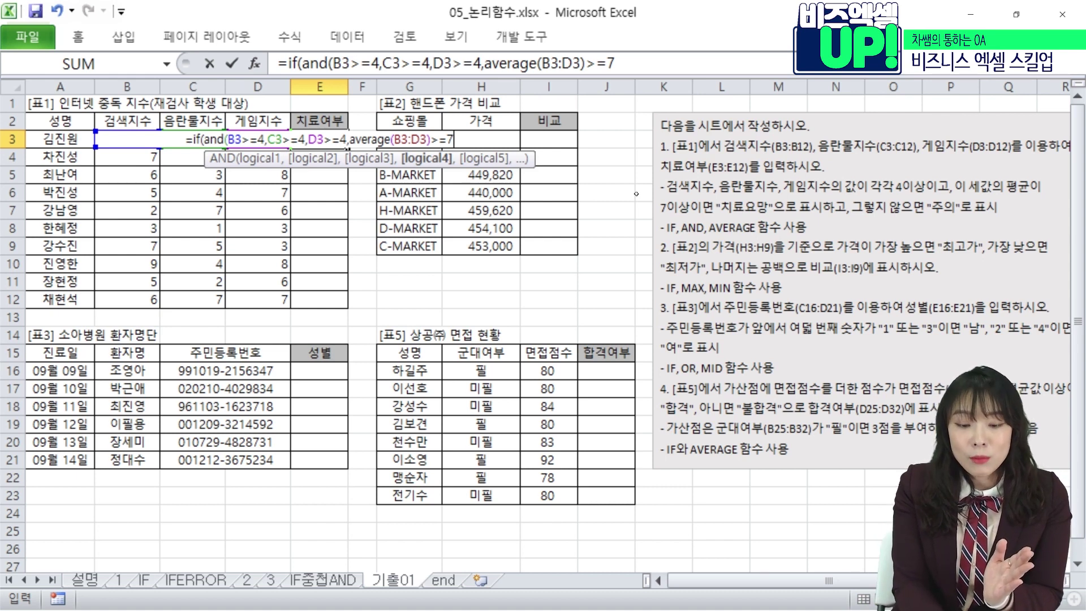
text())
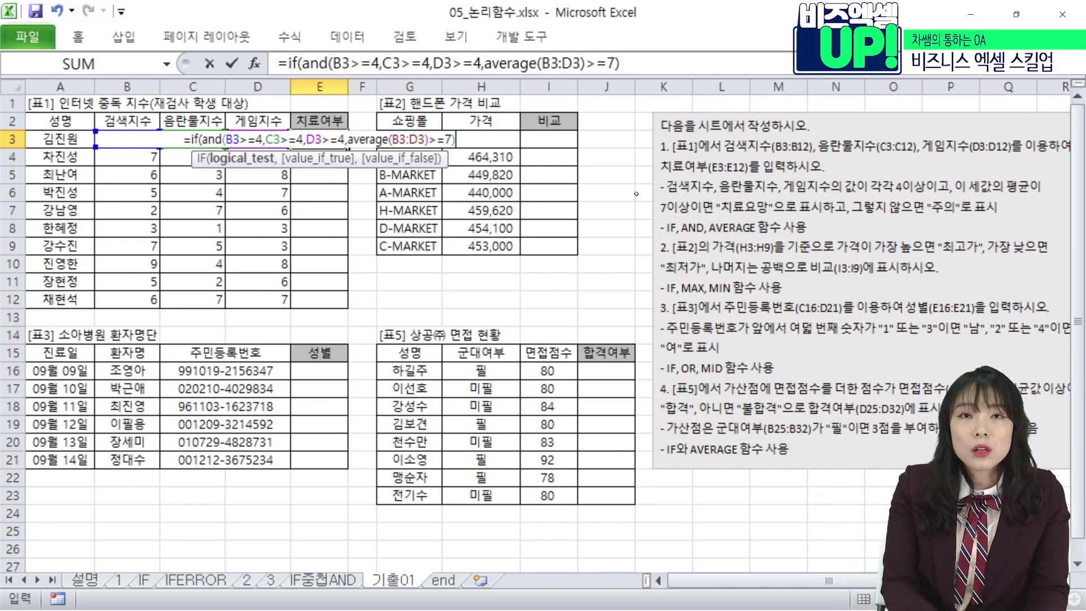
Step: Complete the E3 formula with "치료요망" if true and "주의" if false, and fill it down through E12
text(,)
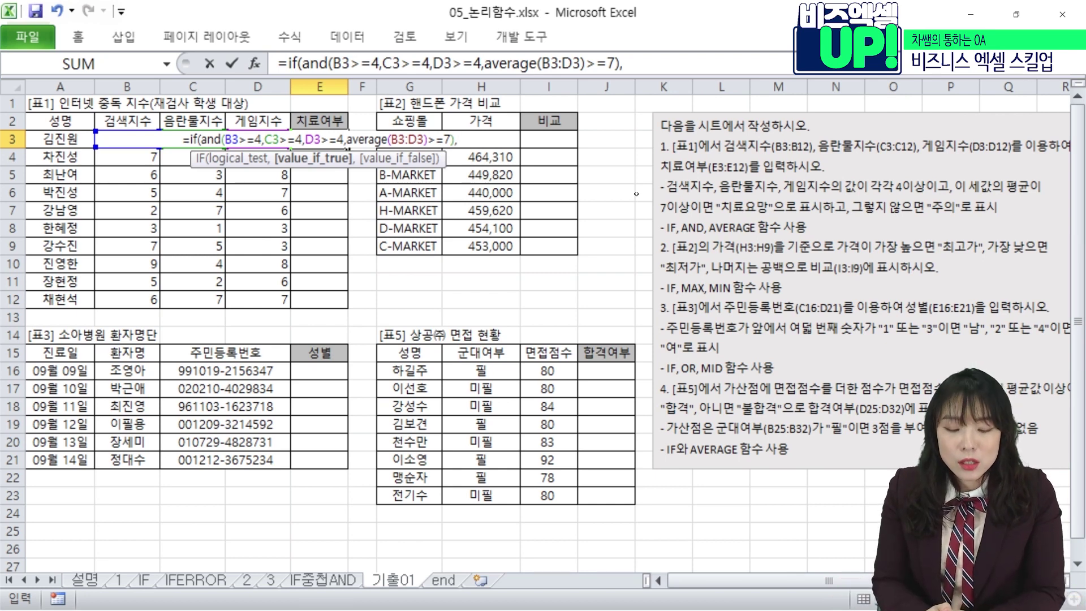
text("clfy)
key(BackSpace)
key(BackSpace)
key(BackSpace)
key(BackSpace)
text(칠)
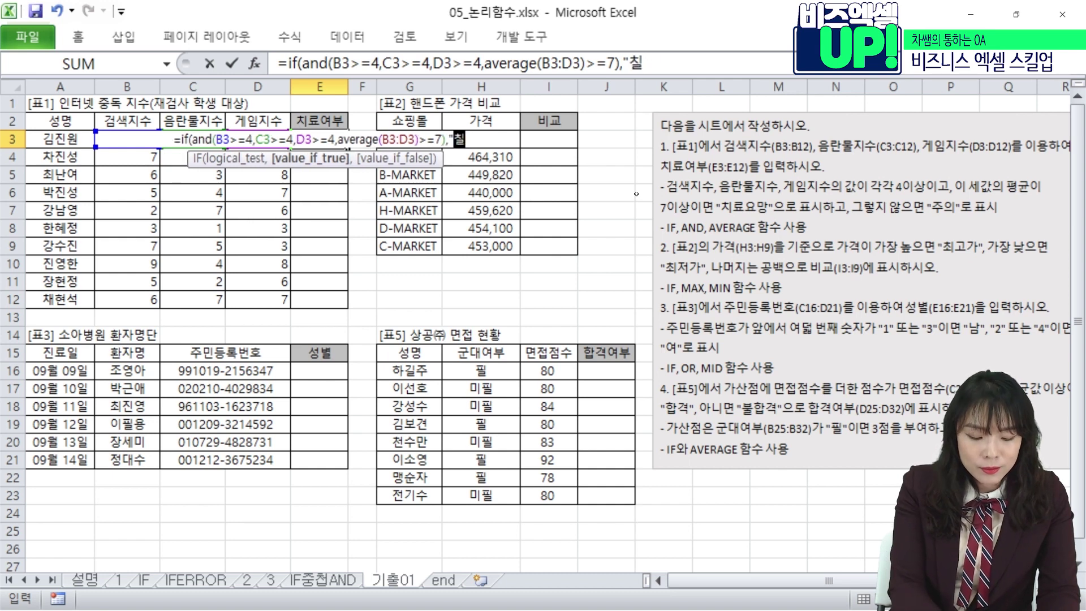
text(료요망",")
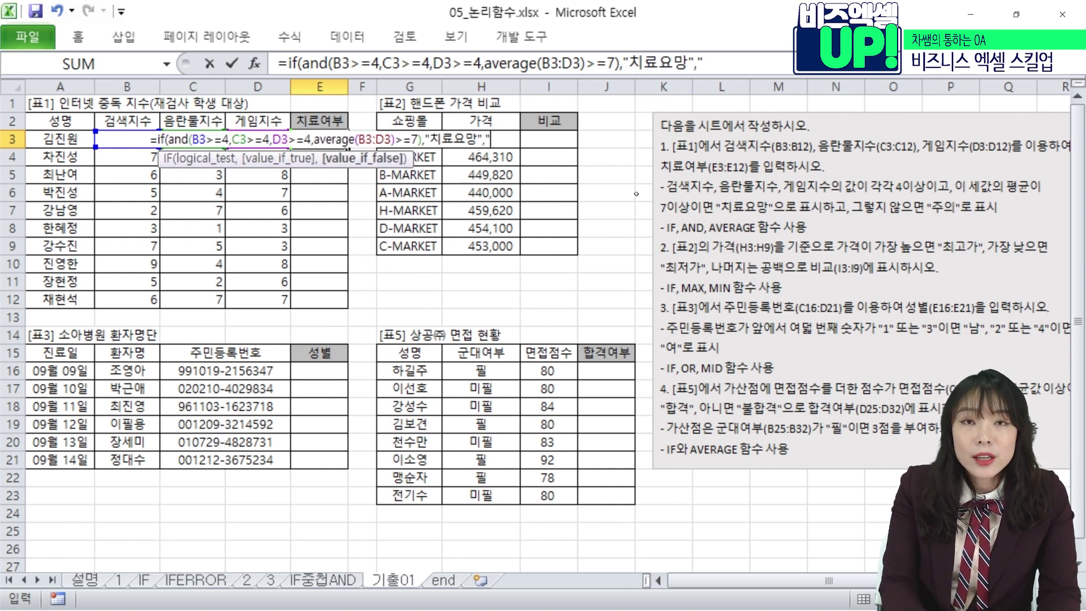
text(주의")
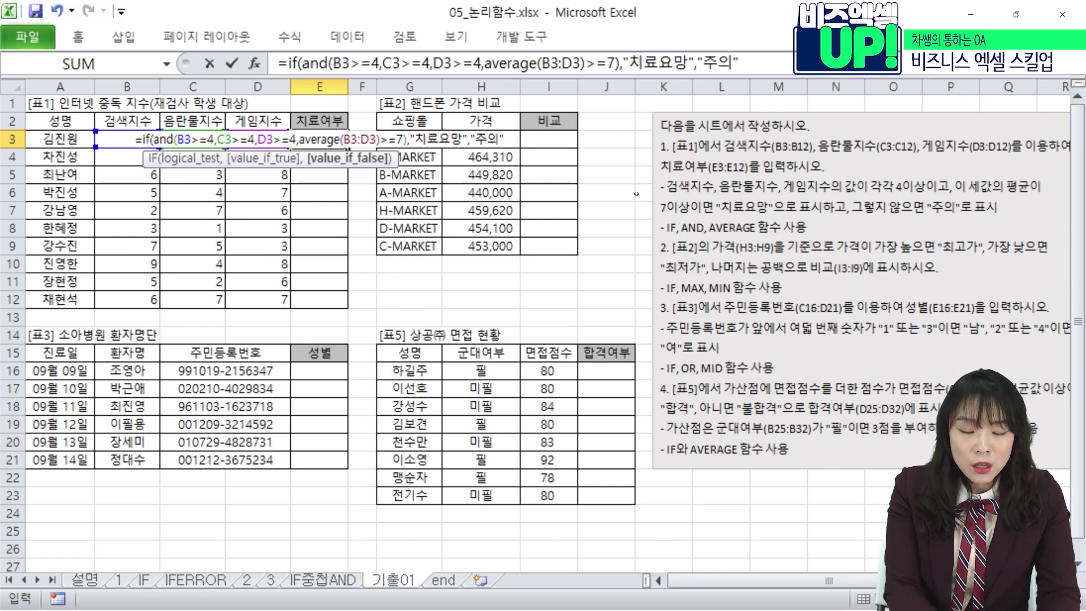
text())
key(ctrl+Return)
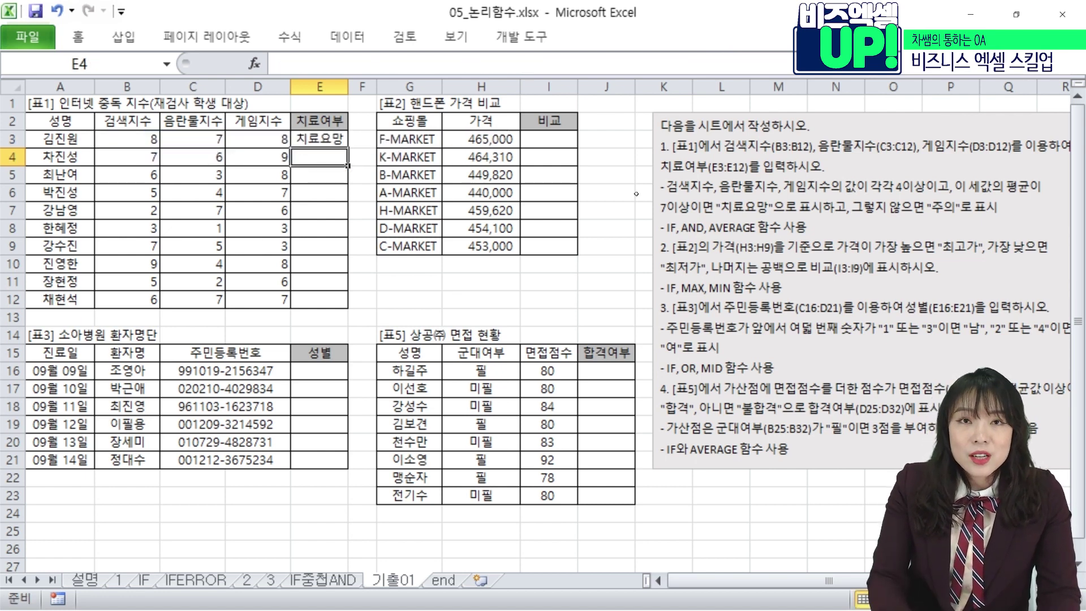
drag(347, 145, 337, 302)
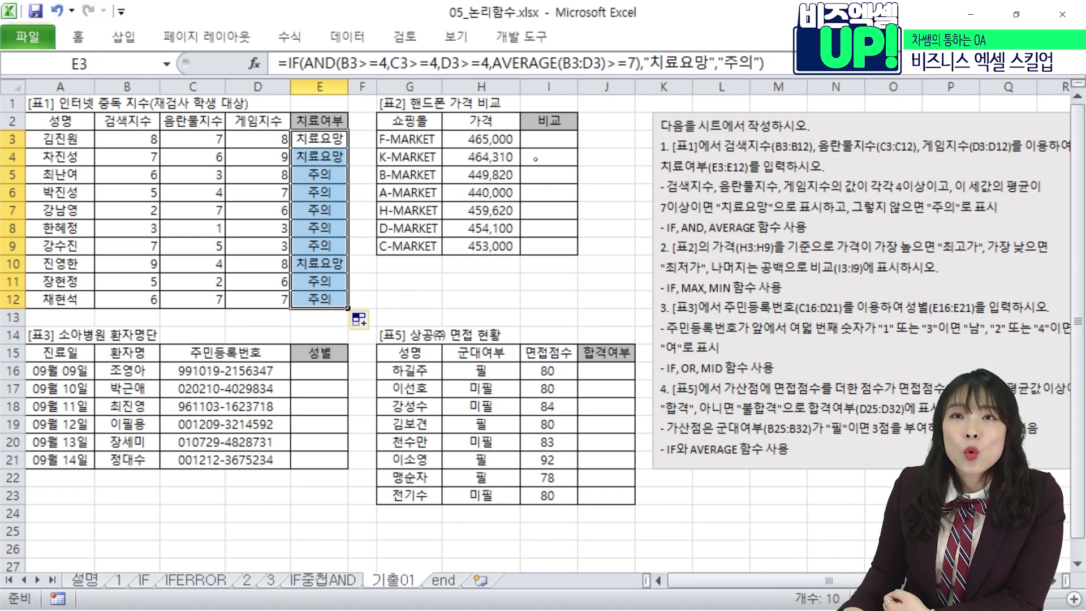
Step: In I3, start an IF formula that tests whether H3 equals MAX(H3:H9)
click(539, 136)
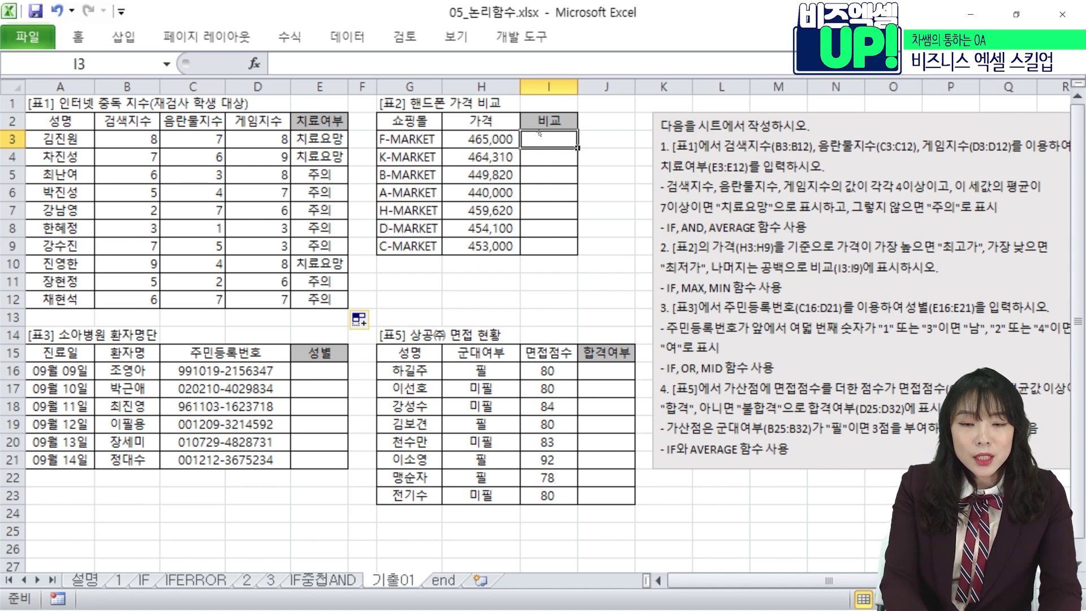
text(=if()
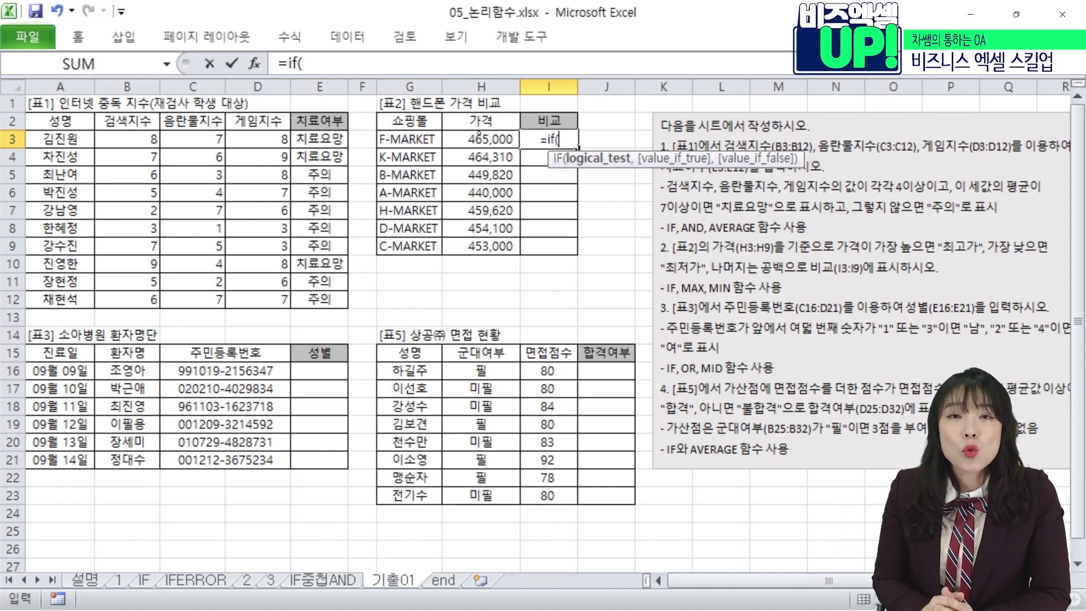
click(492, 137)
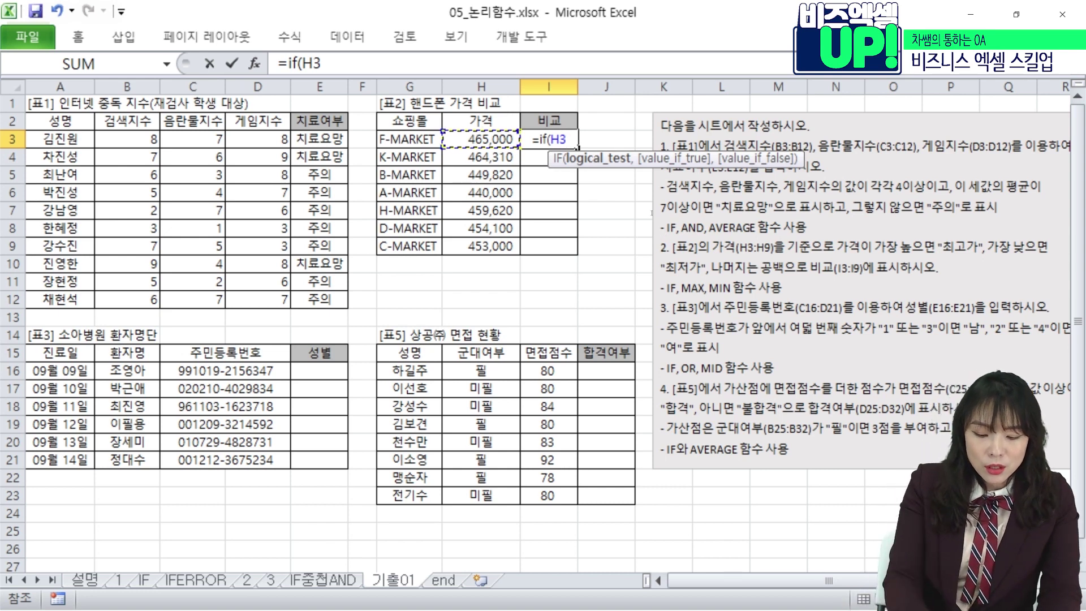
text(=max()
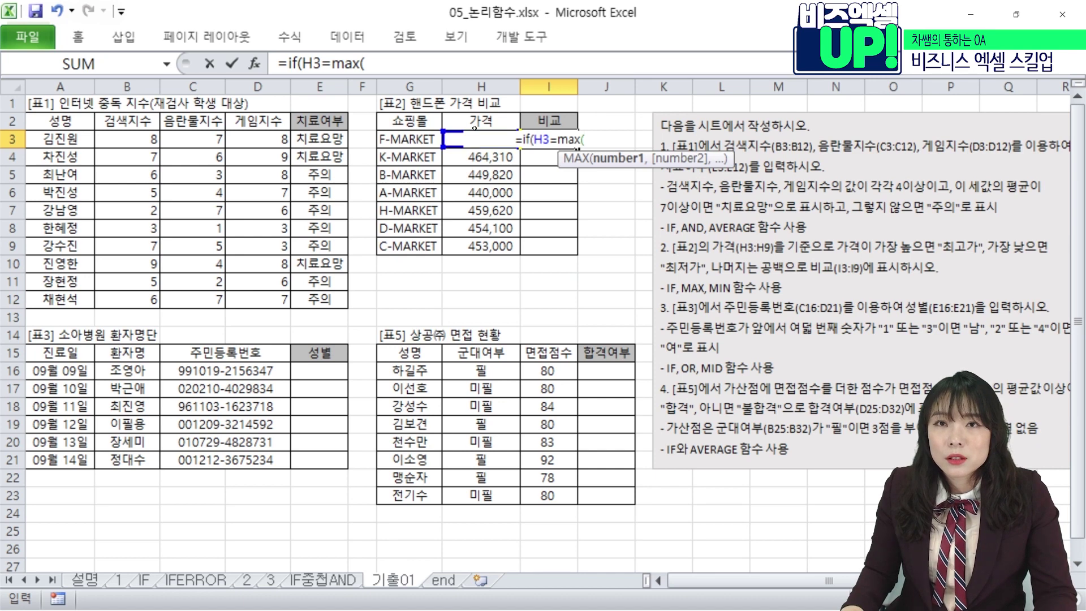
drag(482, 139, 481, 247)
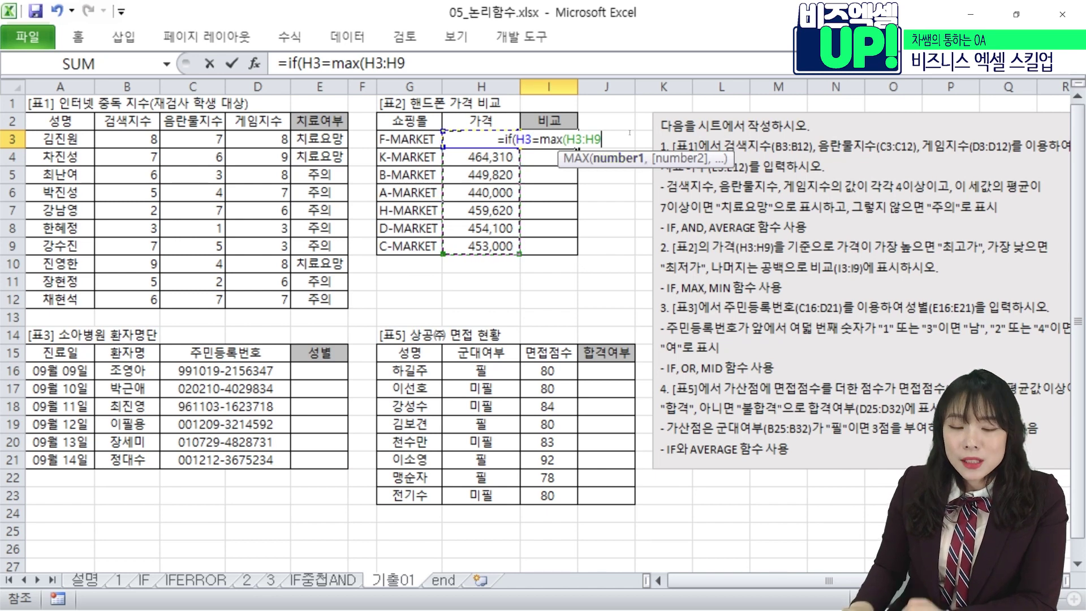
text())
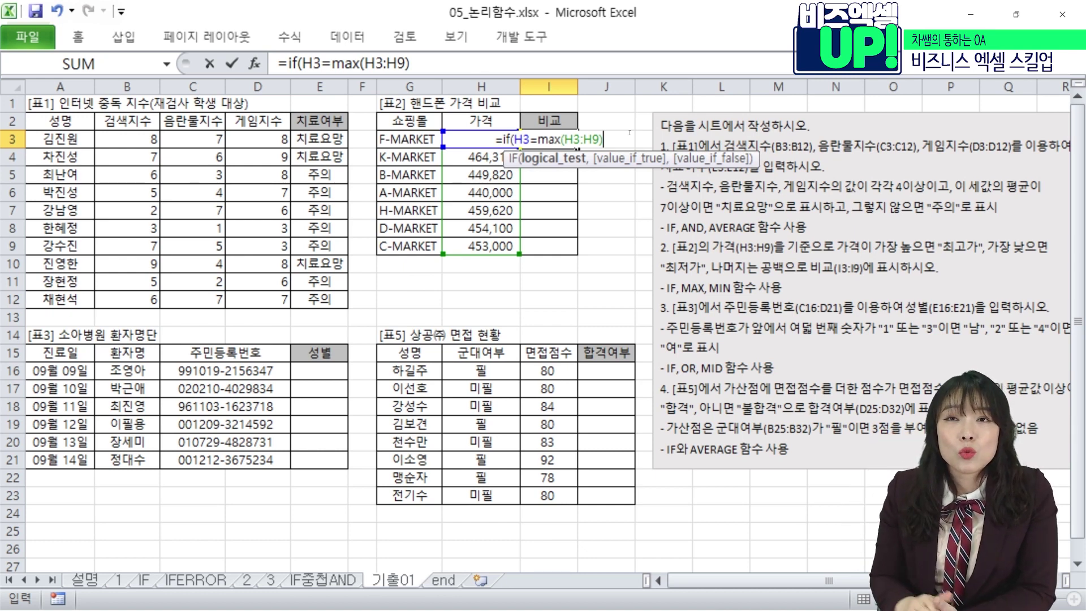
Step: Make the MAX range in the I3 formula absolute as $H$3:$H$9
drag(603, 139, 565, 139)
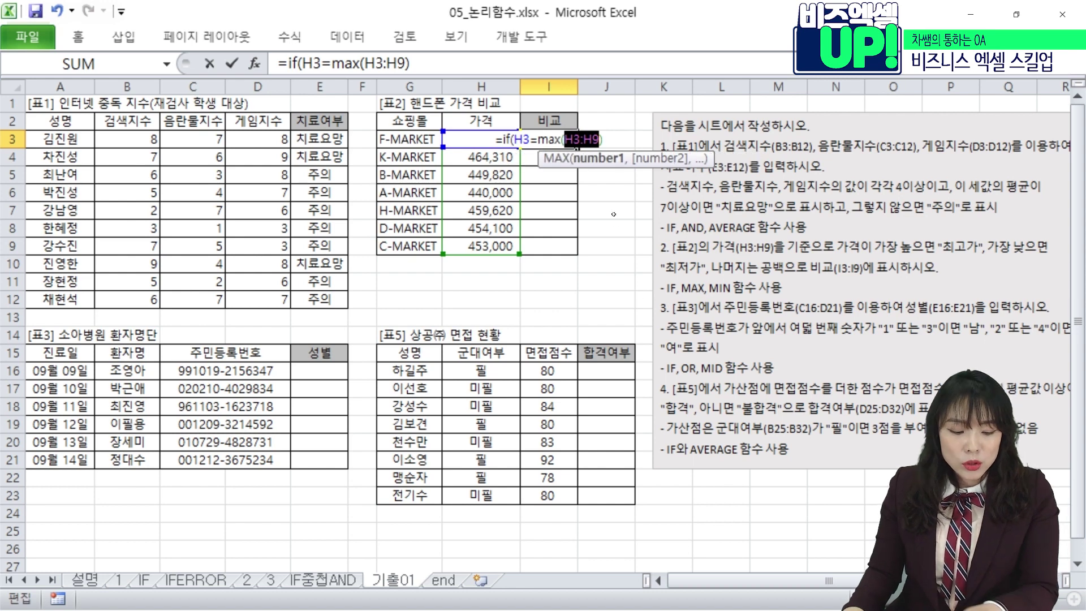
key(F4)
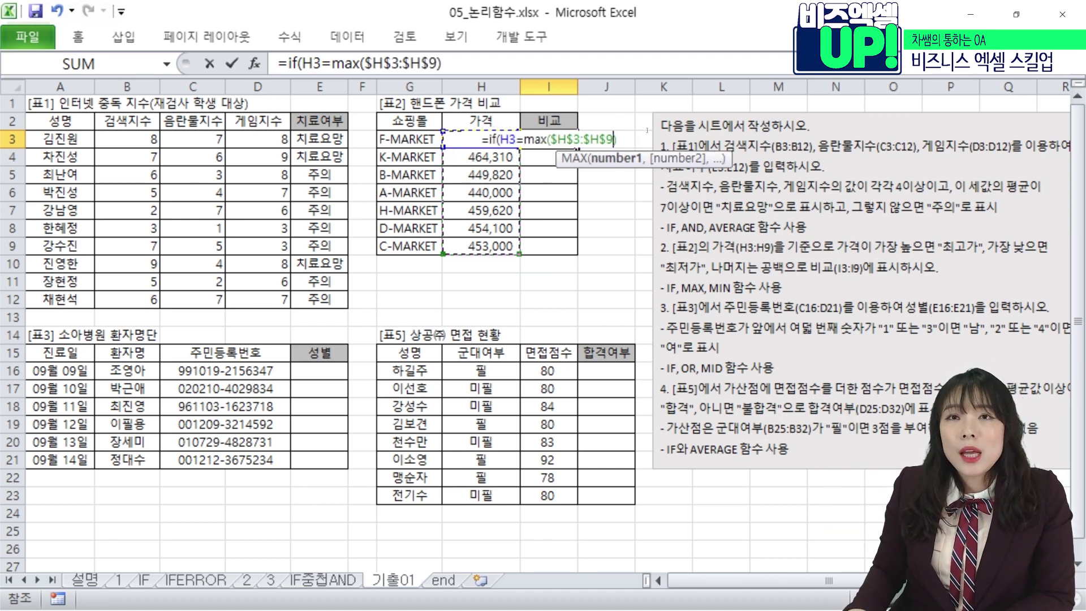
text())
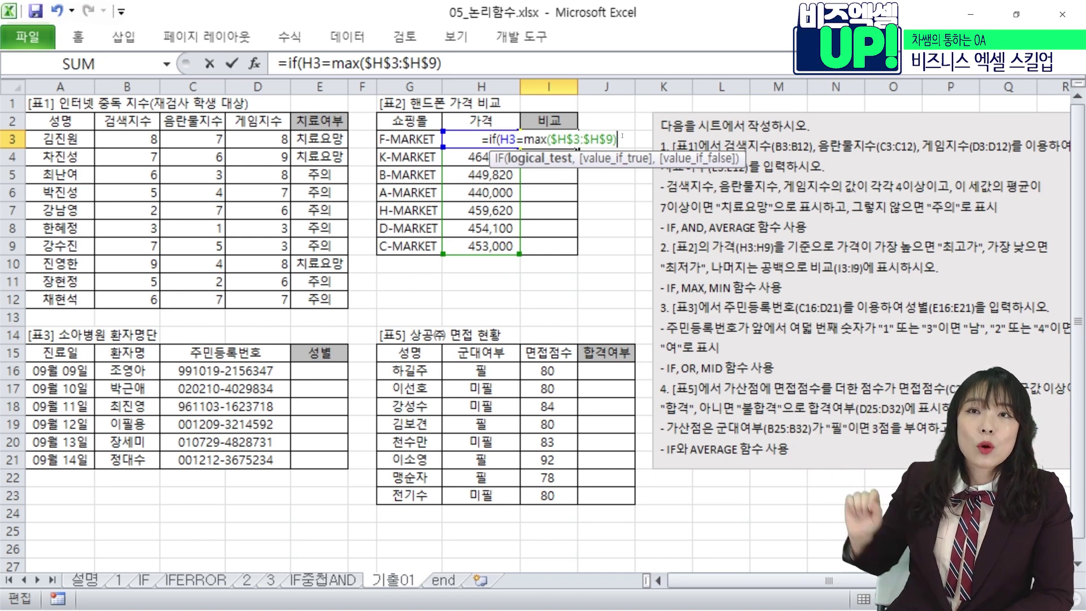
Step: Enter "최고가" as the value if true in the I3 formula
text(,"chlr)
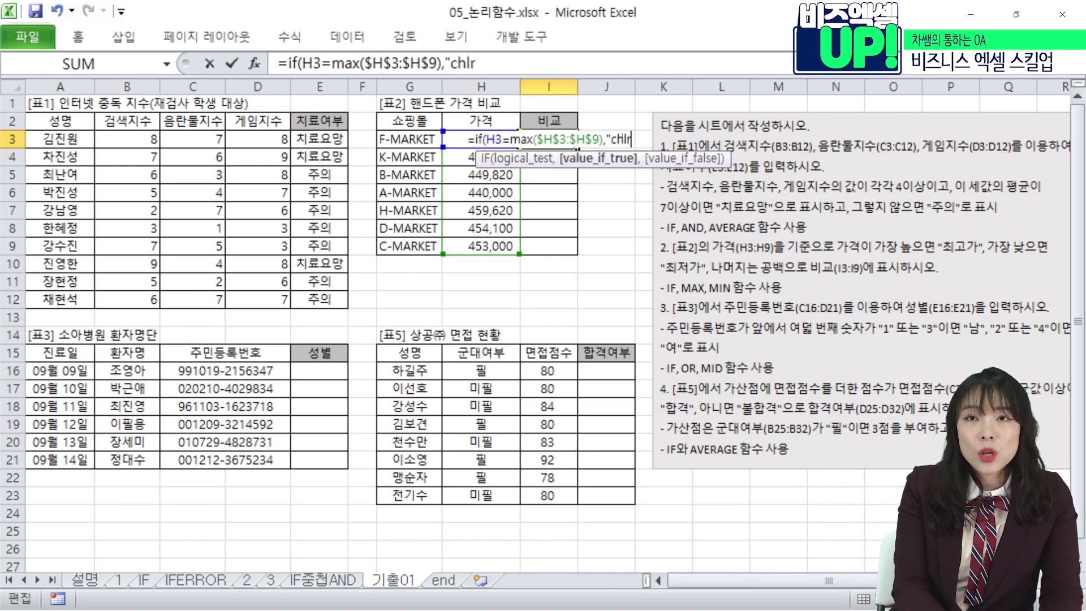
key(BackSpace)
key(BackSpace)
key(BackSpace)
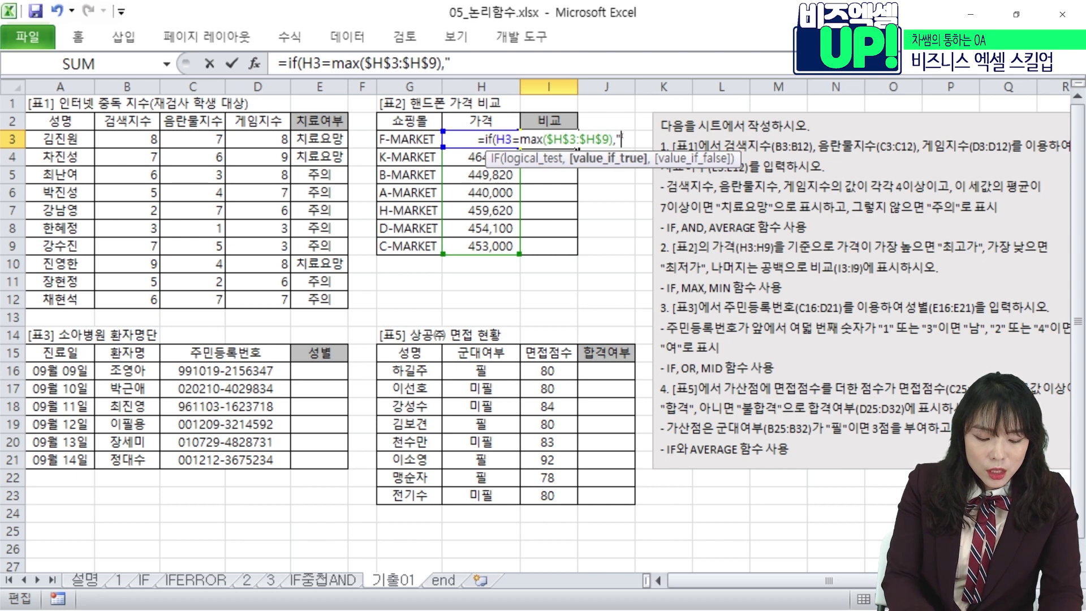
text(최고가)
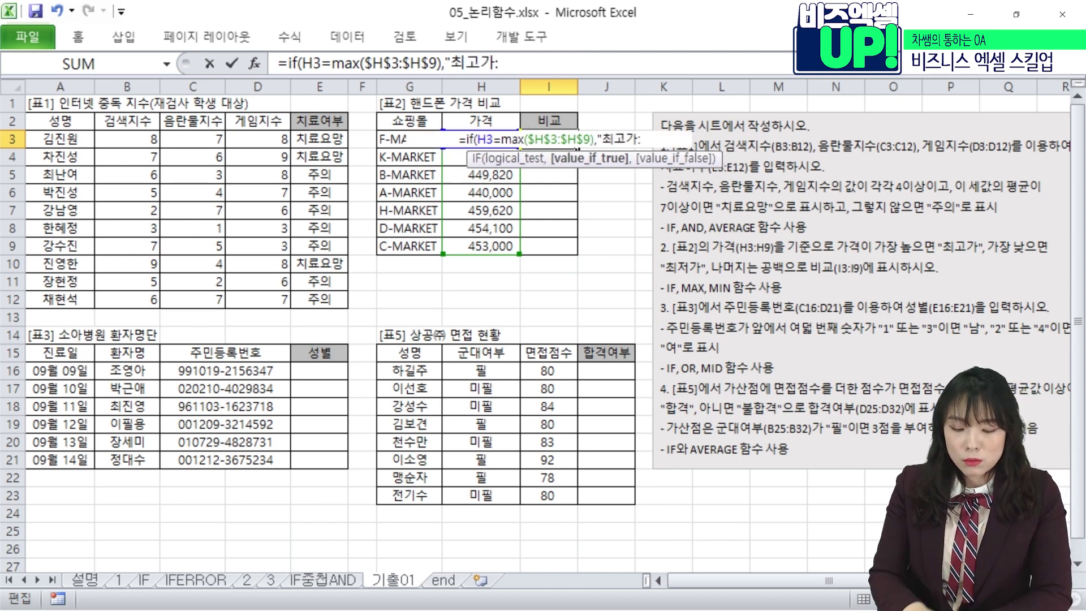
text(")
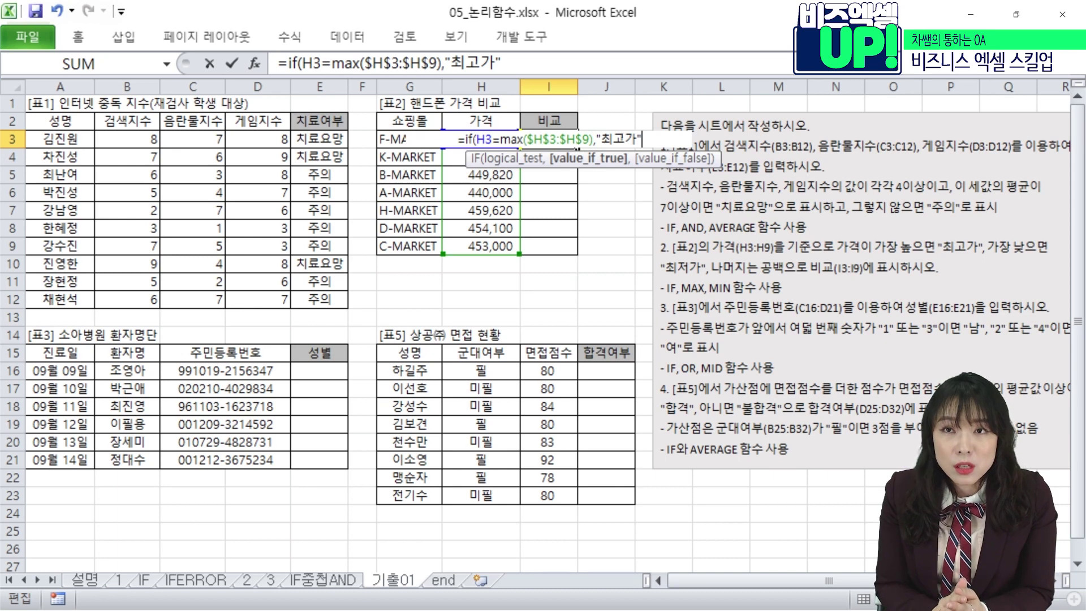
Step: Nest a second IF in the I3 formula as the value if false, testing whether H3 equals MIN($H$3:$H$9)
text(,ㅑㄹ)
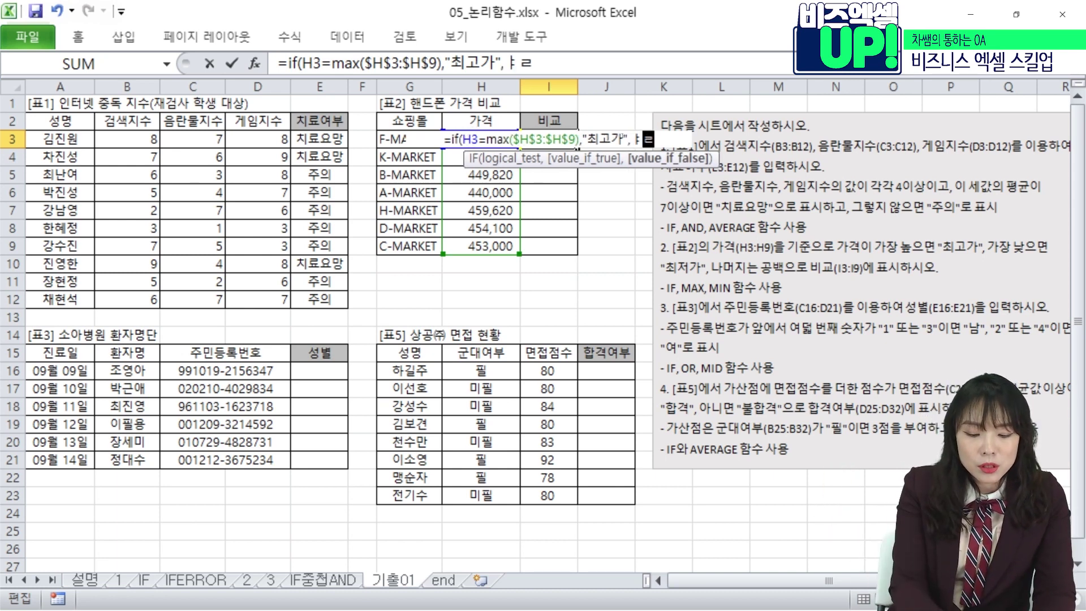
key(BackSpace)
key(BackSpace)
key(Hangul)
text(if()
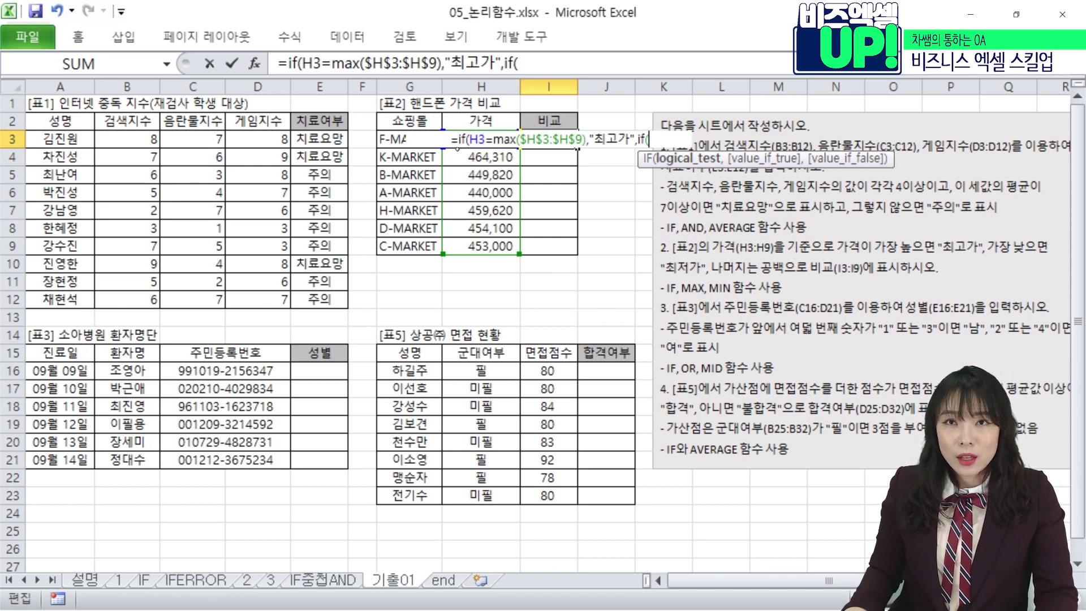
click(458, 146)
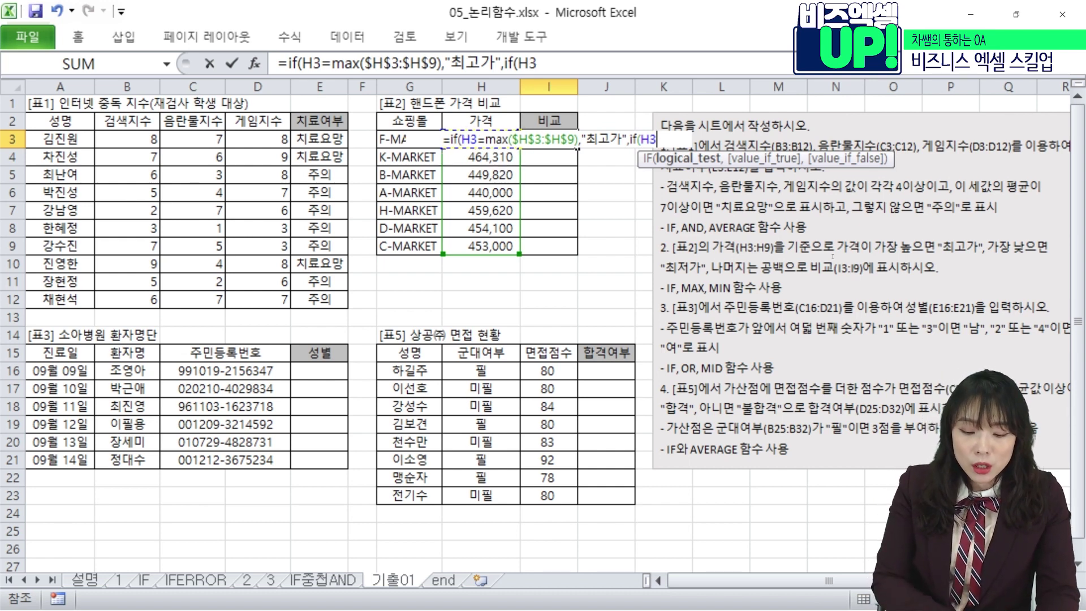
text(=min()
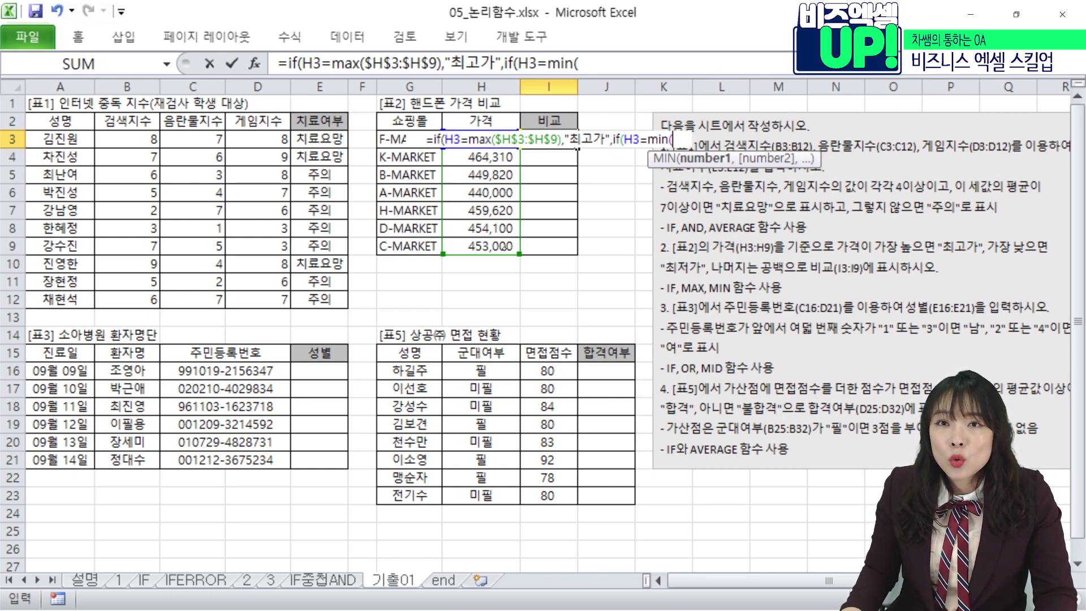
drag(504, 247, 481, 141)
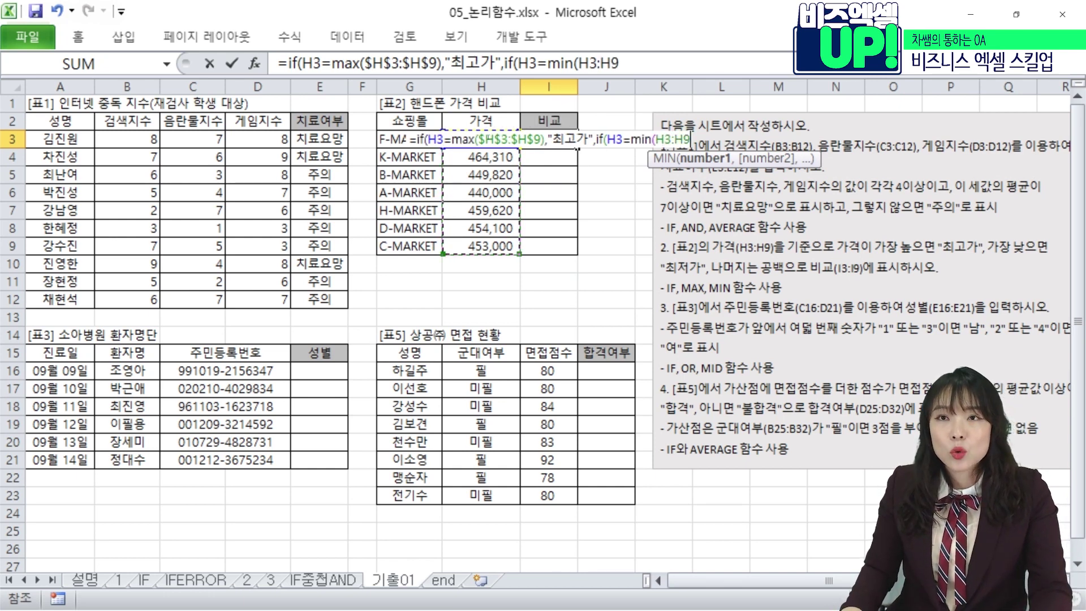
key(F4)
text())
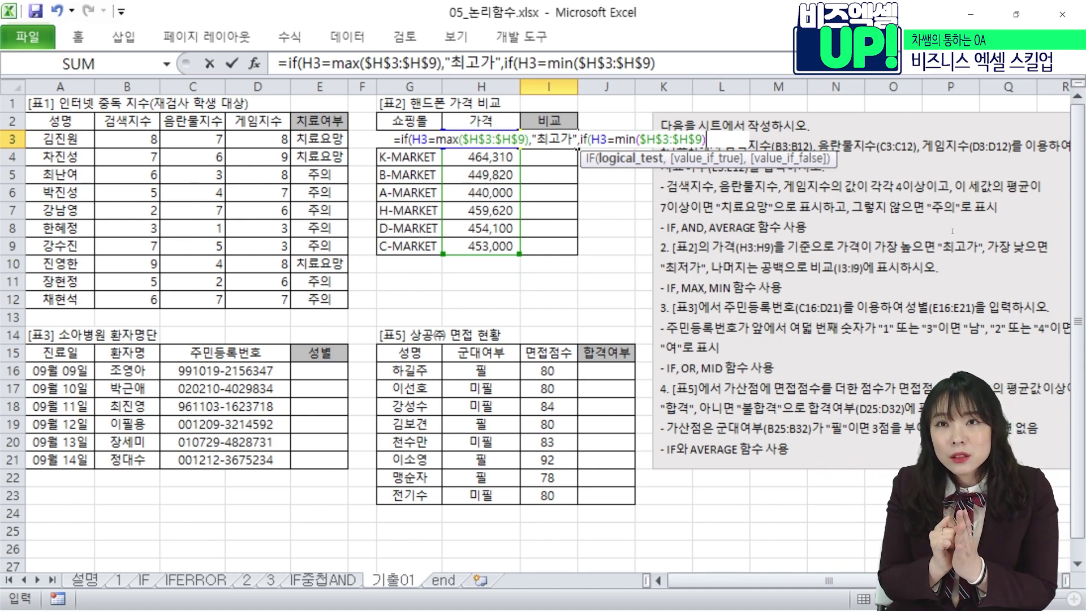
Step: Complete the nested IF in I3 with "최저가" if true and "" if false, and fill the formula down through I9
text(,")
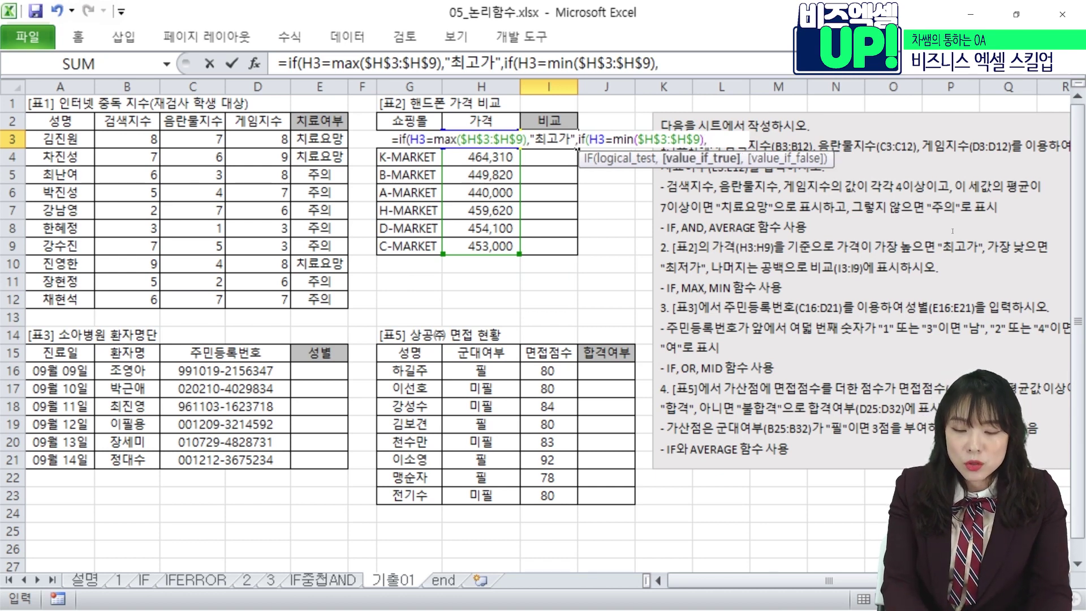
text(최저)
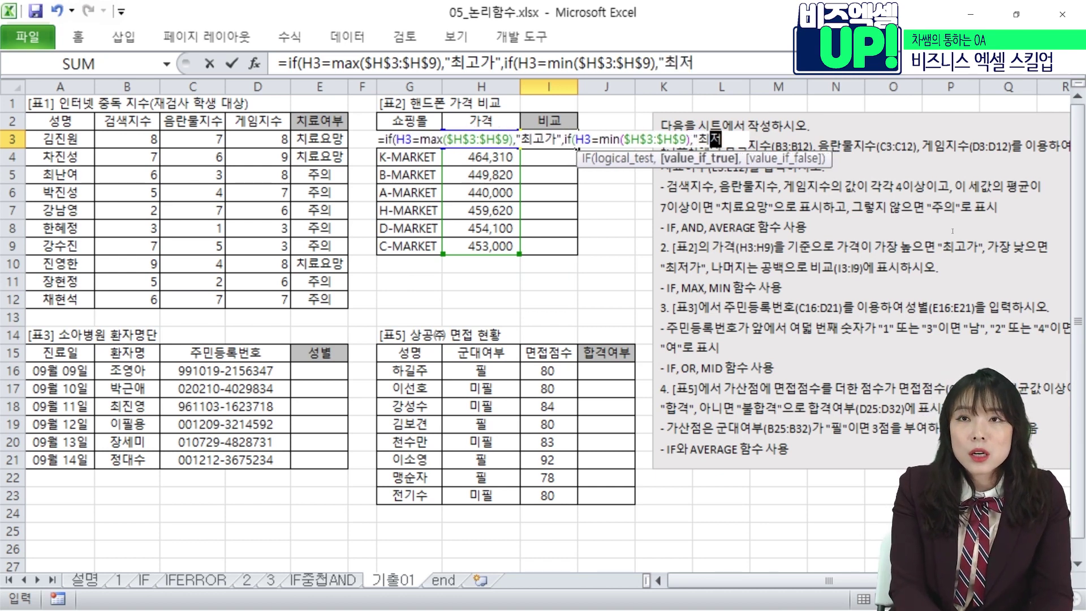
text(가",)
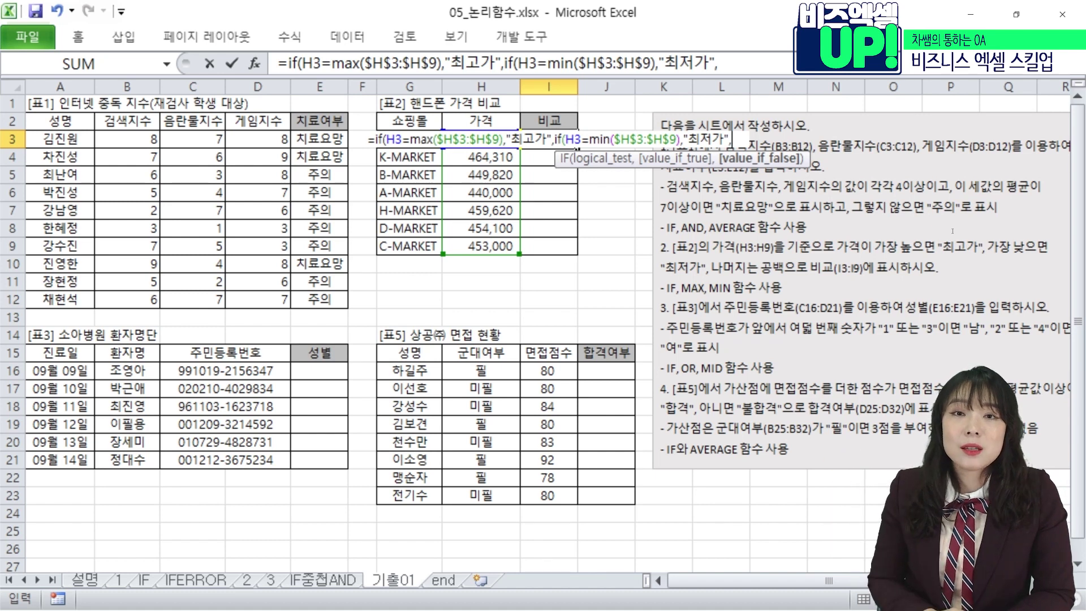
text("")
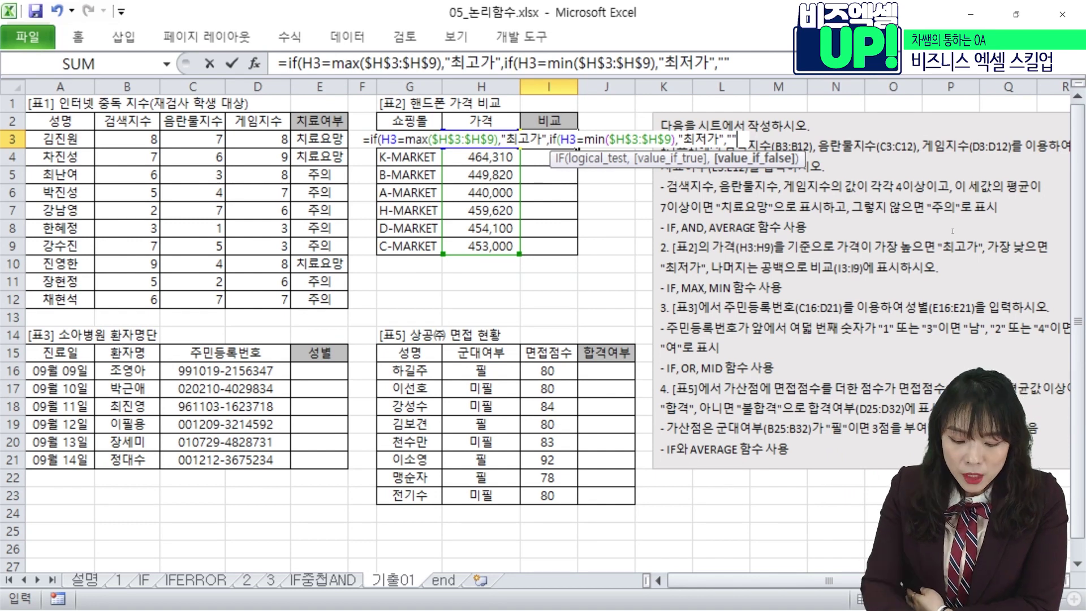
text()))
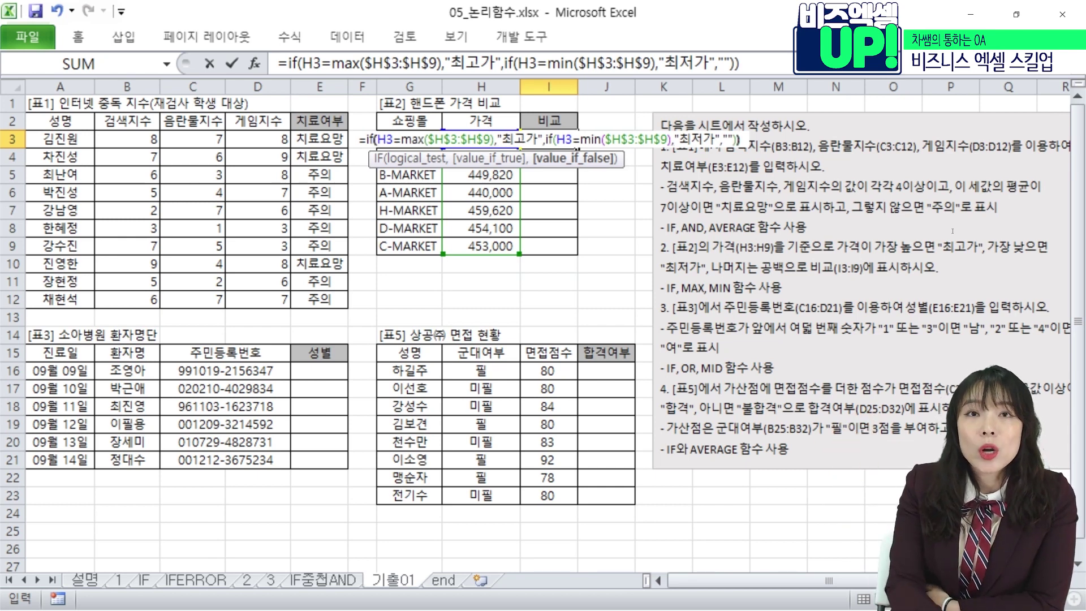
text())
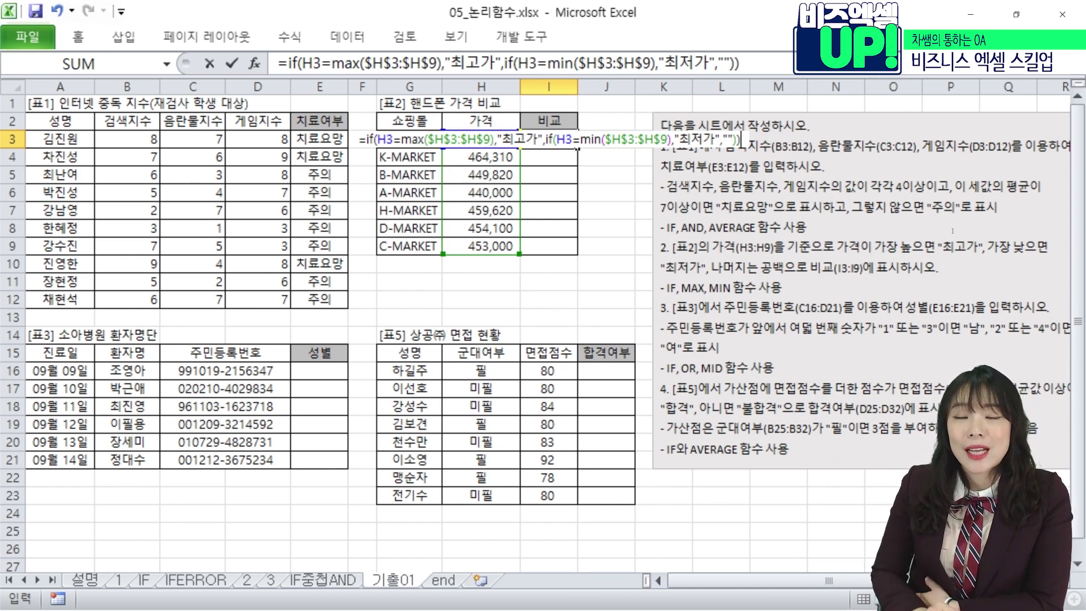
key(ctrl+Return)
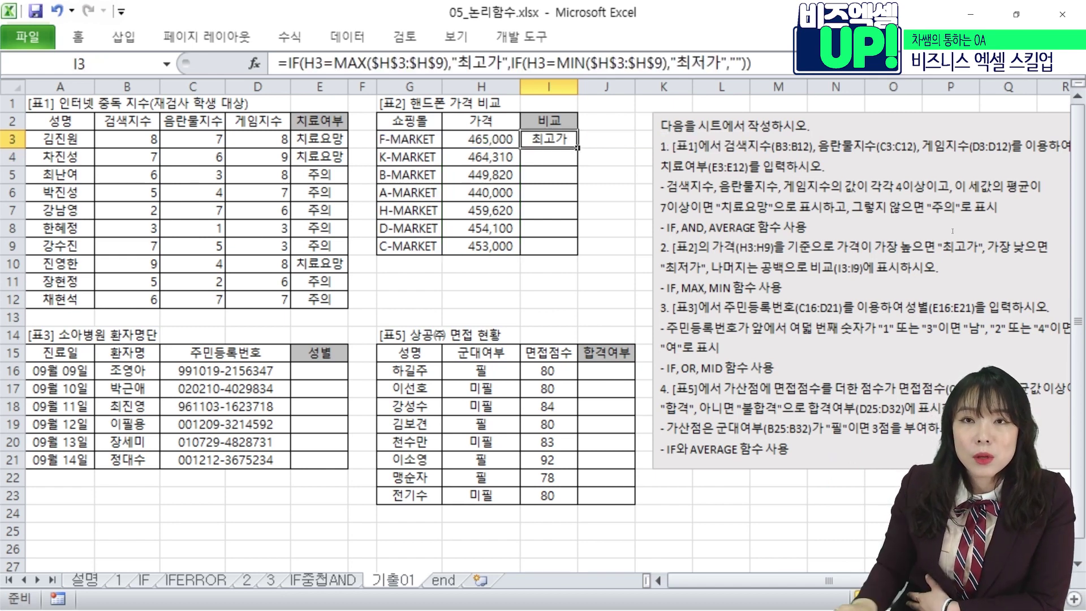
drag(577, 147, 579, 244)
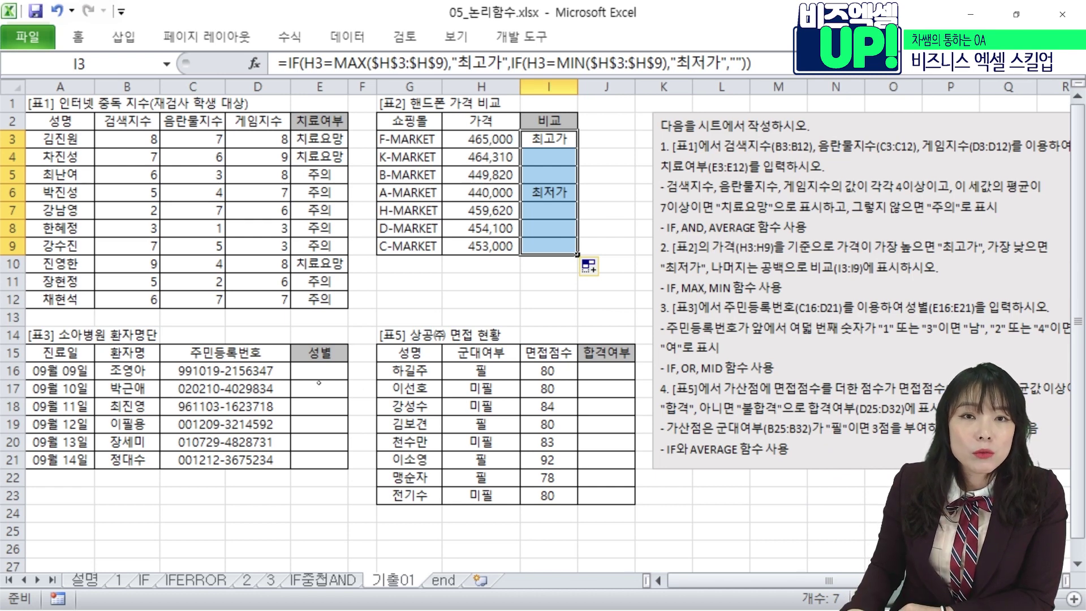
Step: In E16, start an IF formula with the condition MID(C16,8,1)="1"
drag(322, 361, 322, 371)
click(295, 371)
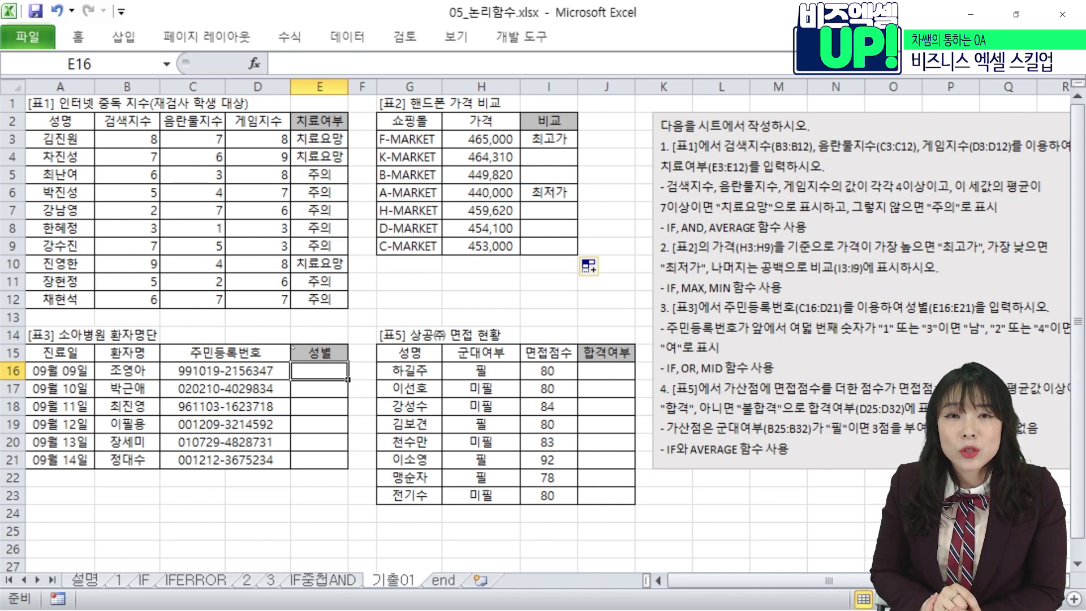
text(=if()
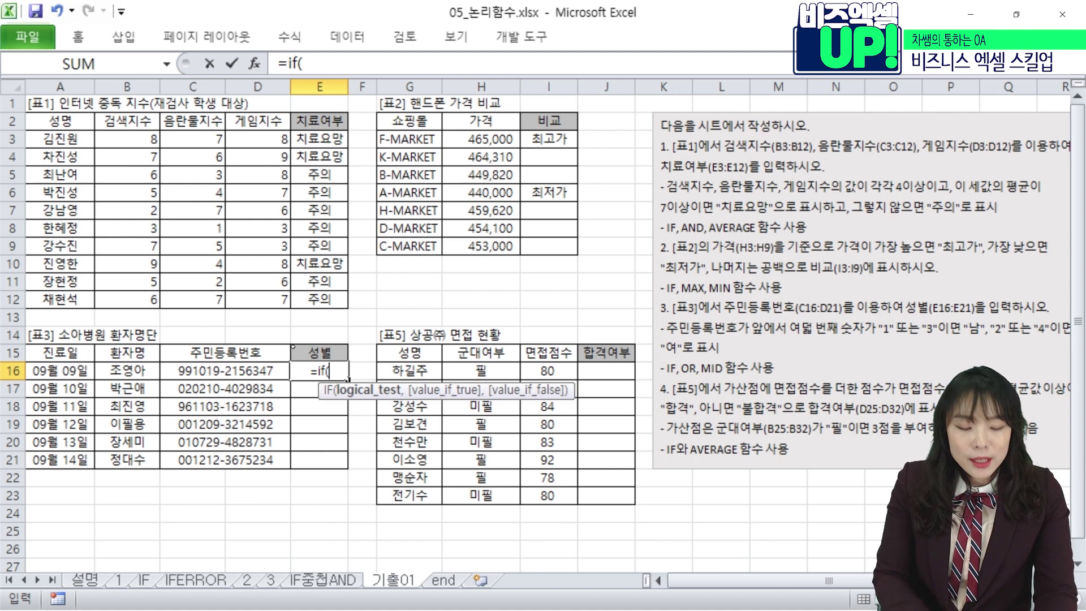
text(mid()
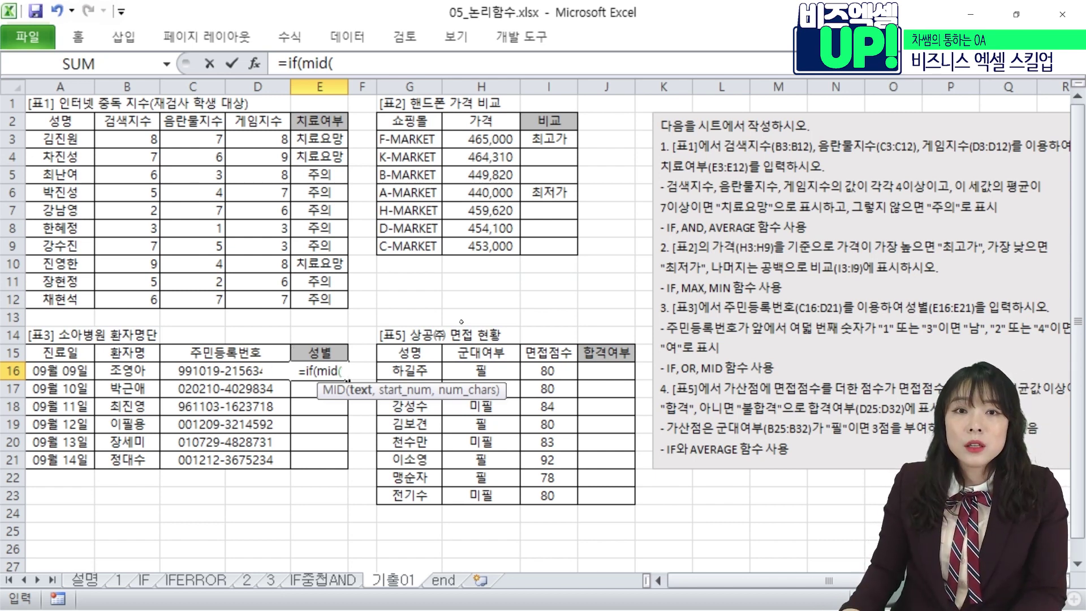
click(217, 374)
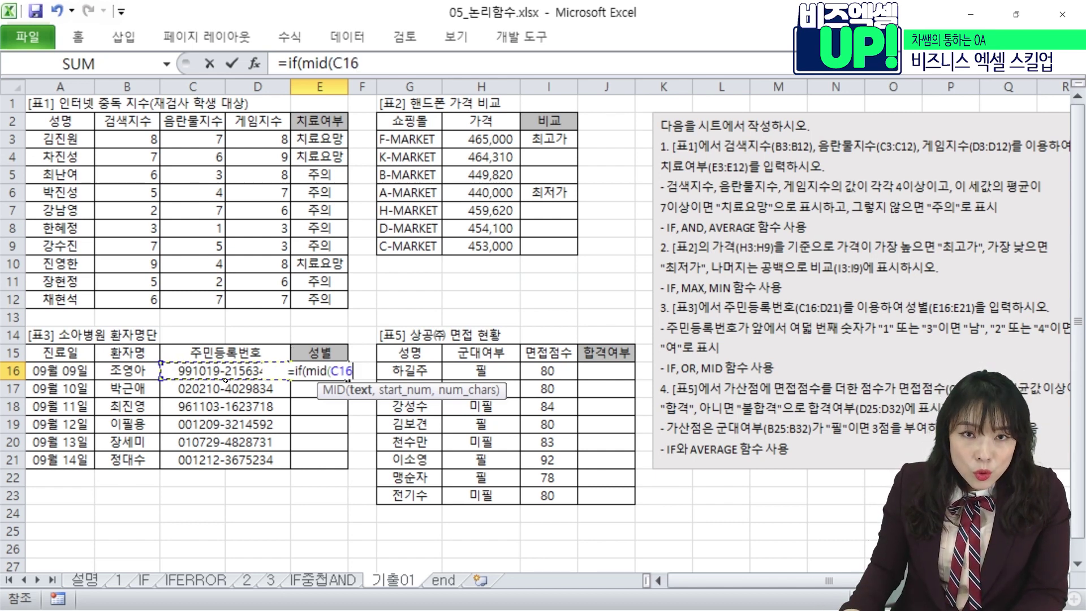
text(,8,1)
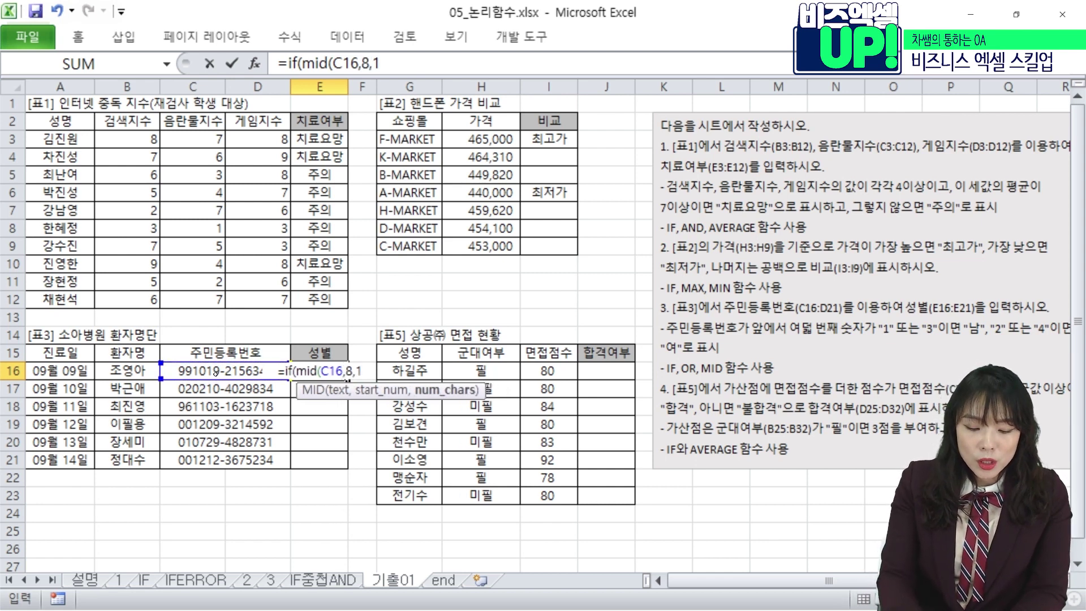
text())
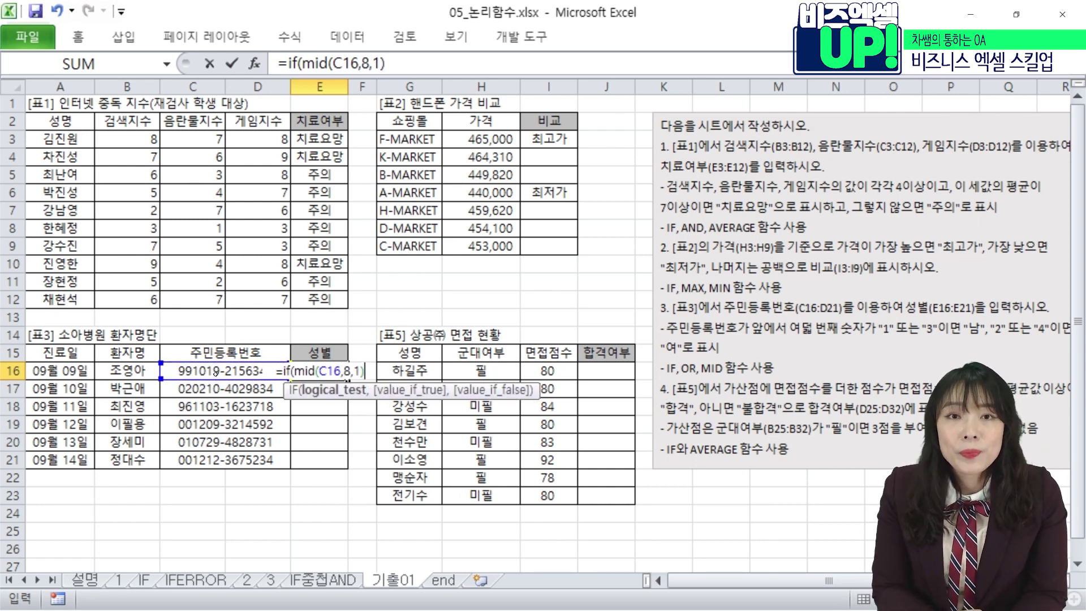
text(="1)
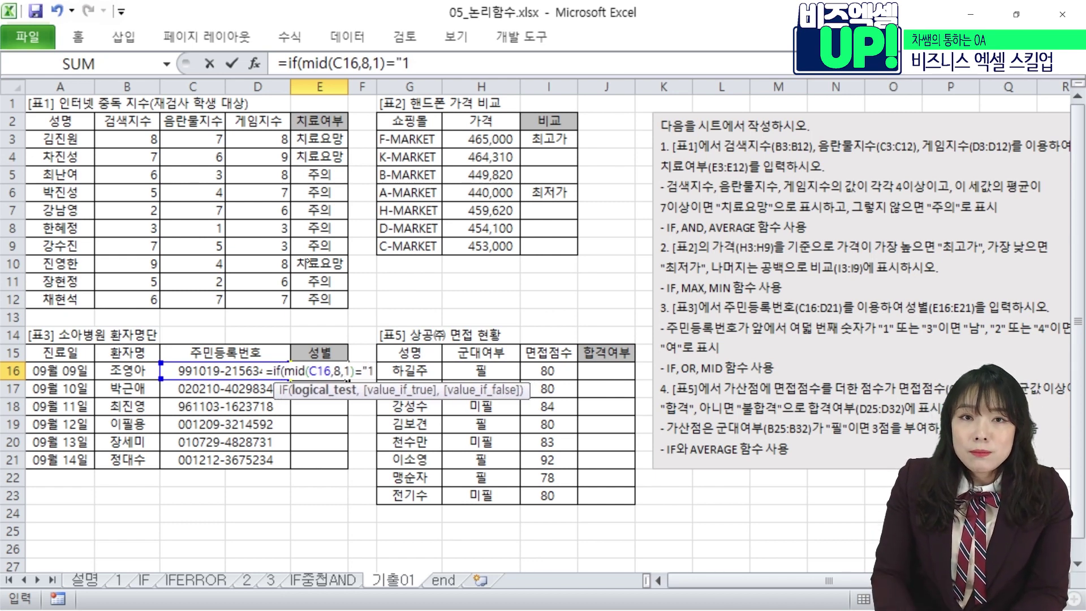
text(")
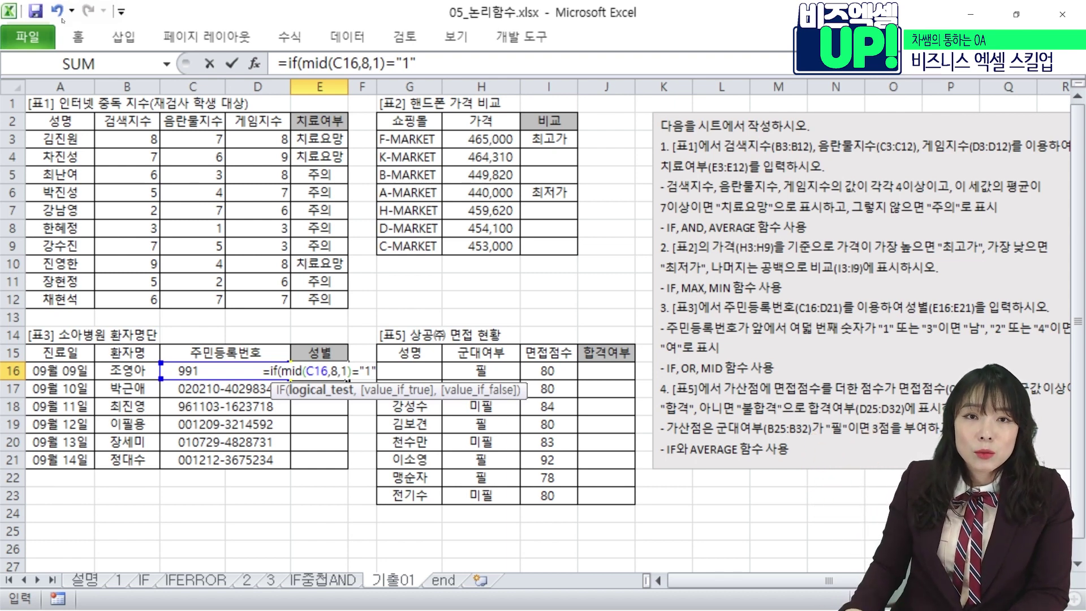
Step: Insert an OR function before the MID condition in the E16 formula
click(282, 371)
text(o)
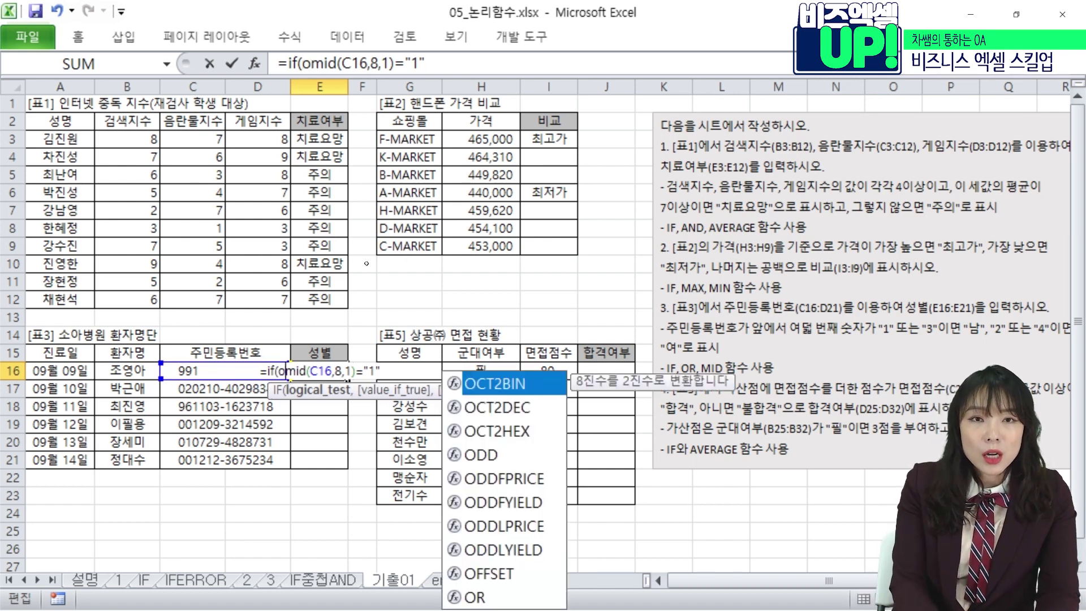
text(r()
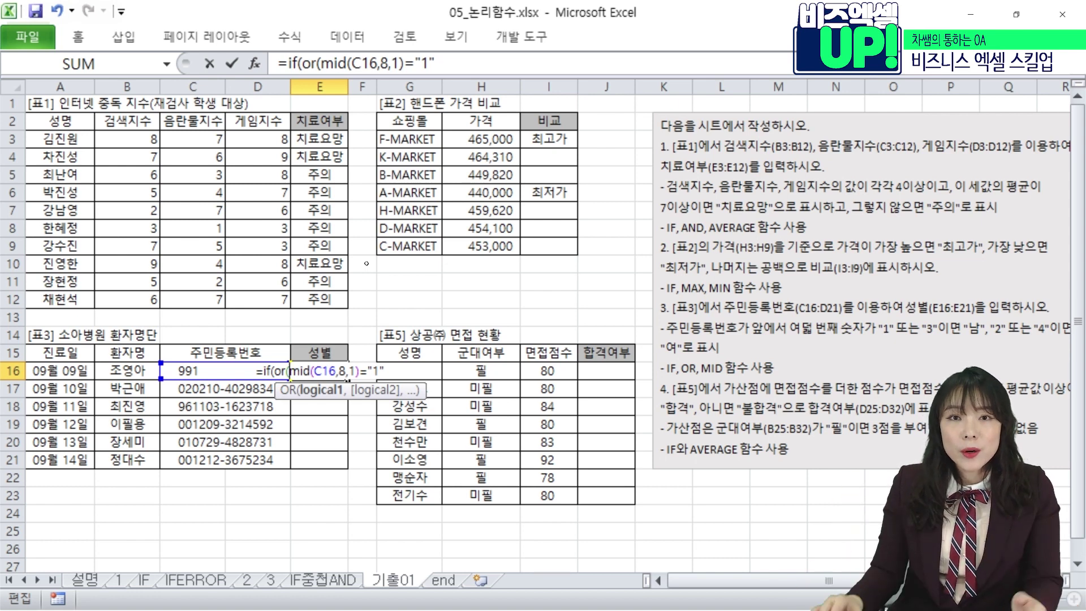
Step: Add MID(C16,8,1)="3" as the second OR condition in the E16 formula and close the OR function
click(383, 375)
text(,mid()
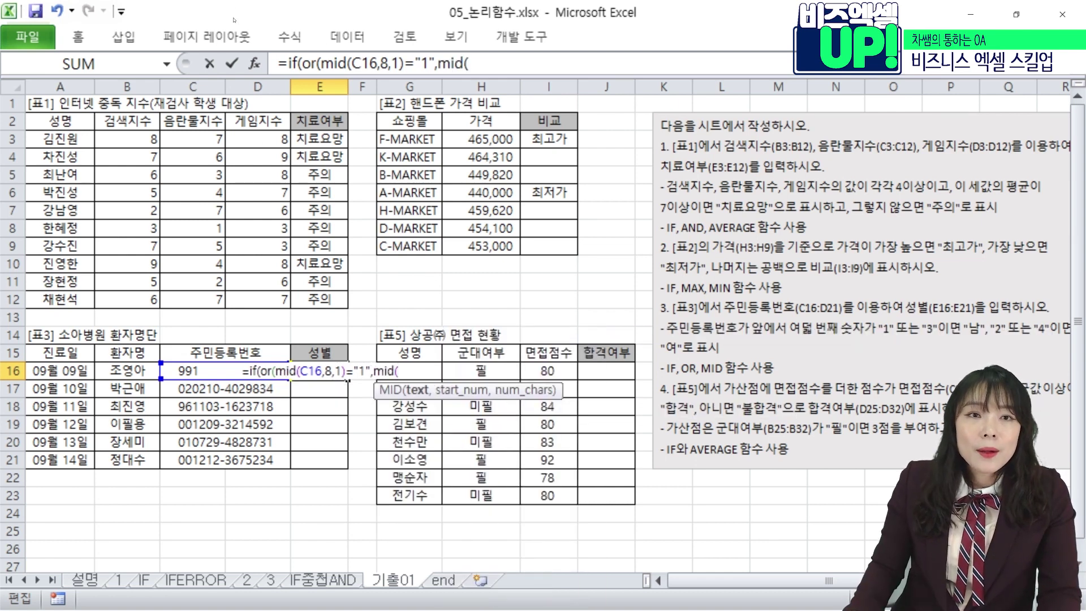
click(170, 371)
text(,8,)
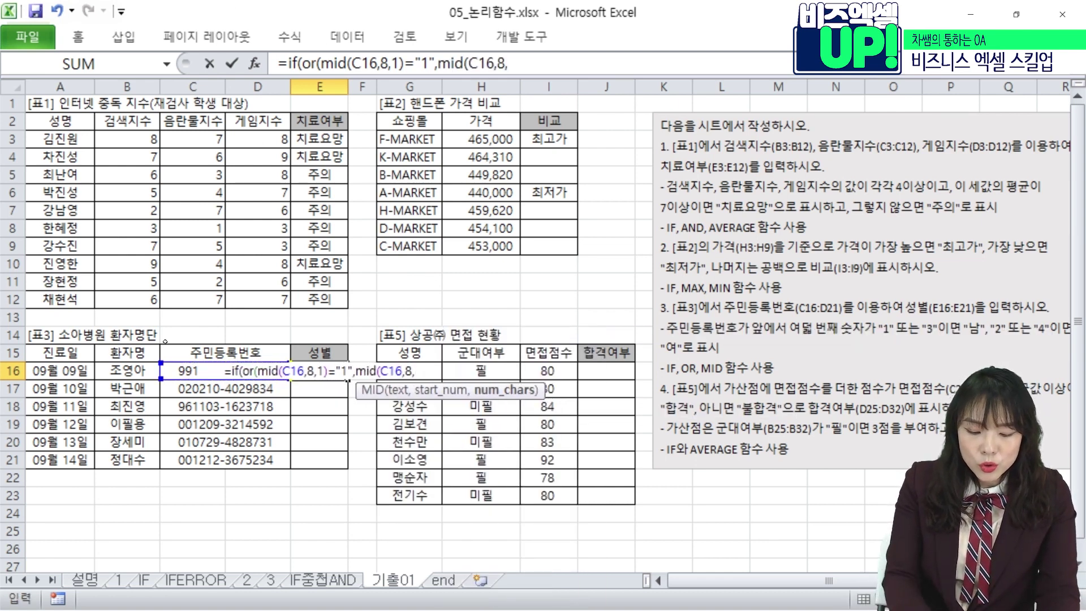
text())
key(Left)
key(BackSpace)
text(1)=)
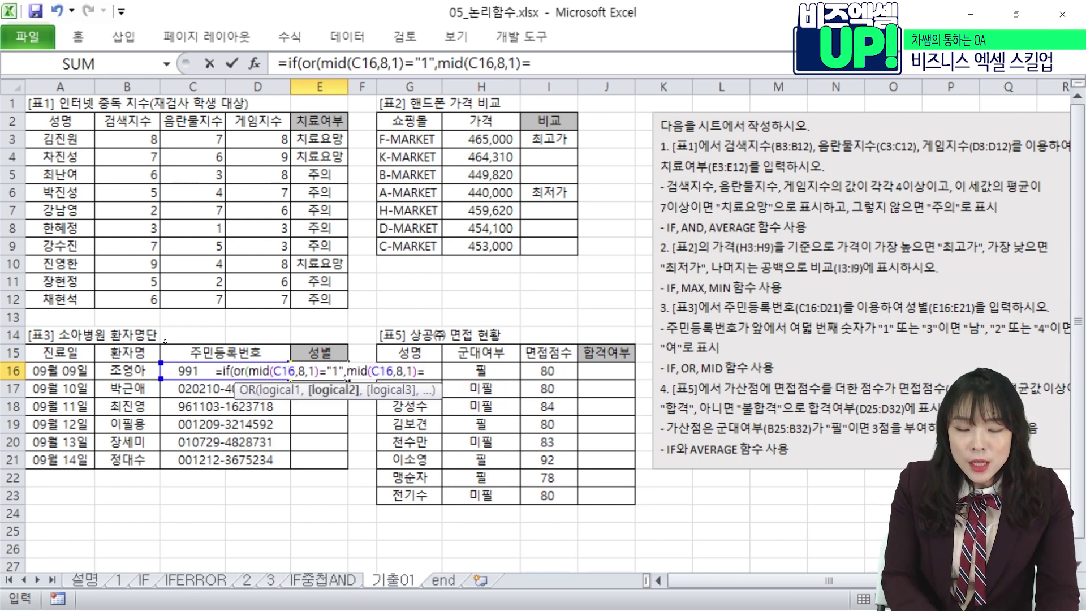
text("3")
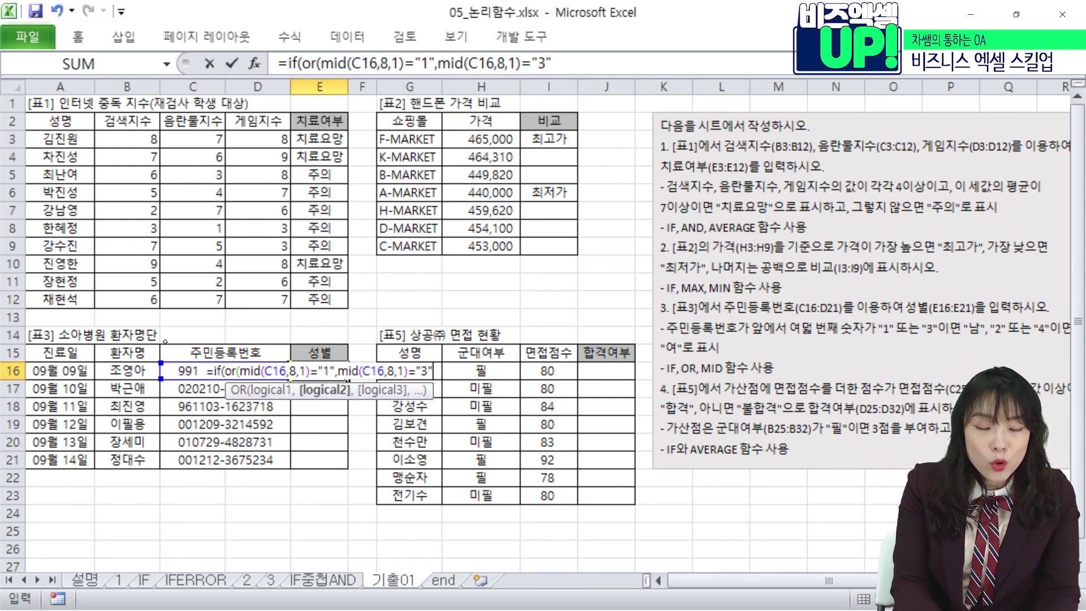
text())
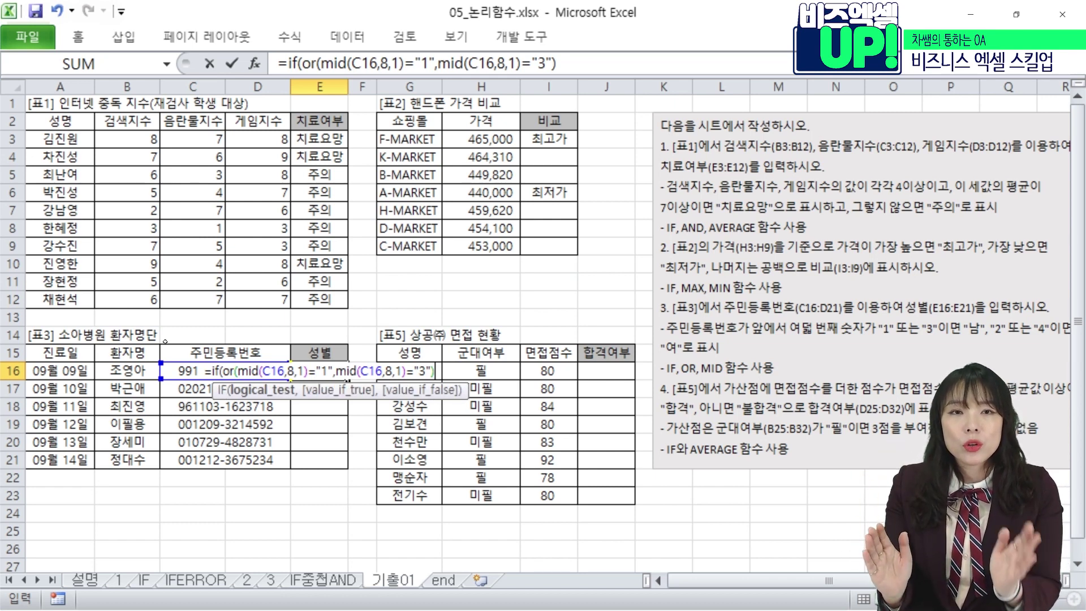
Step: Complete the E16 formula with "남" if true and "여" if false, and fill it down through E21
text(,"남)
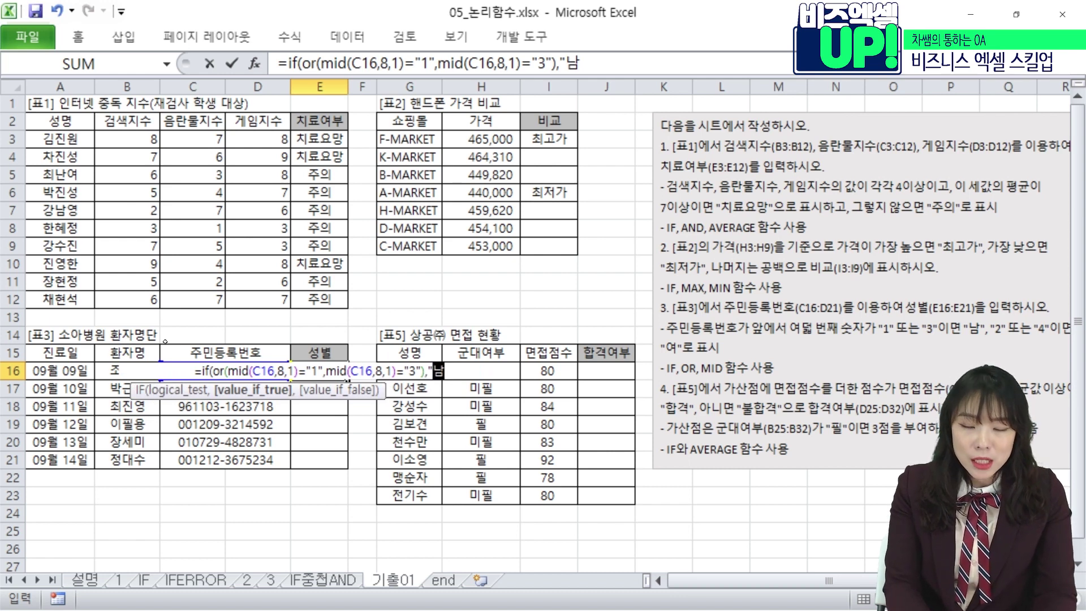
text(",)
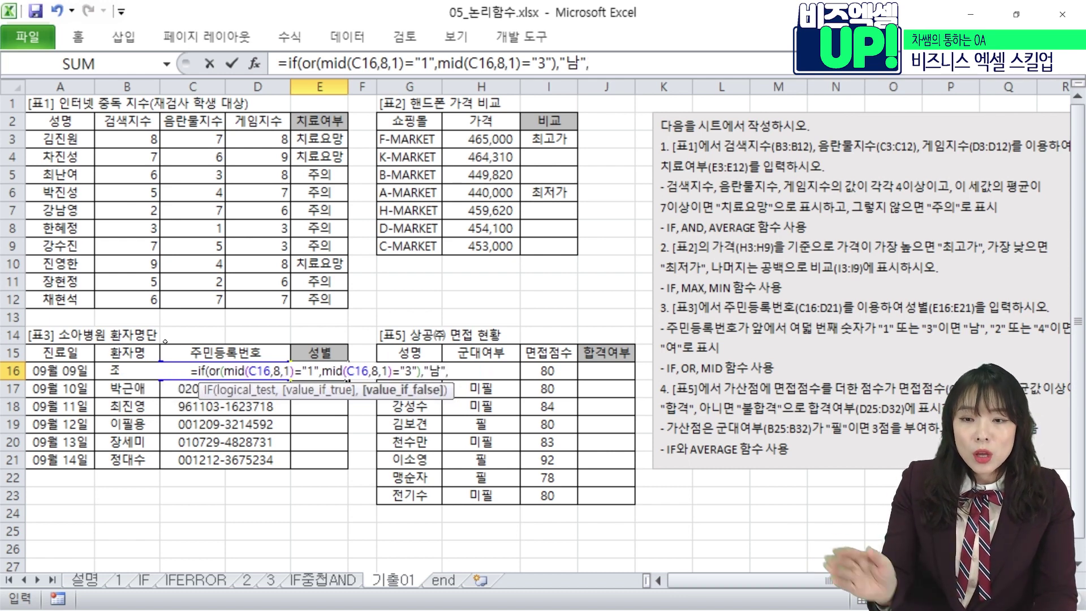
text("여)
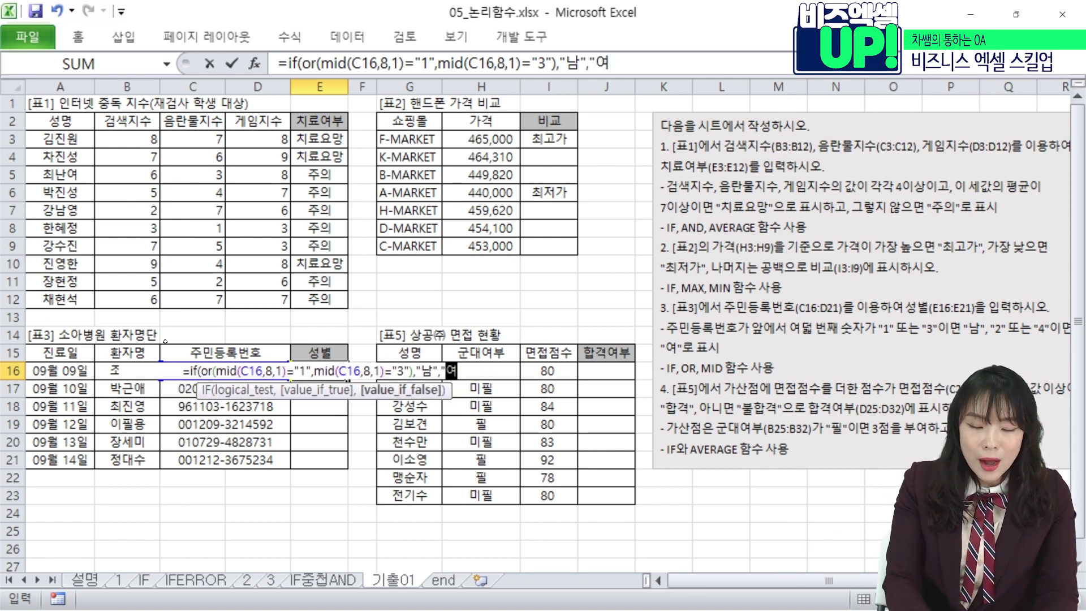
text("))
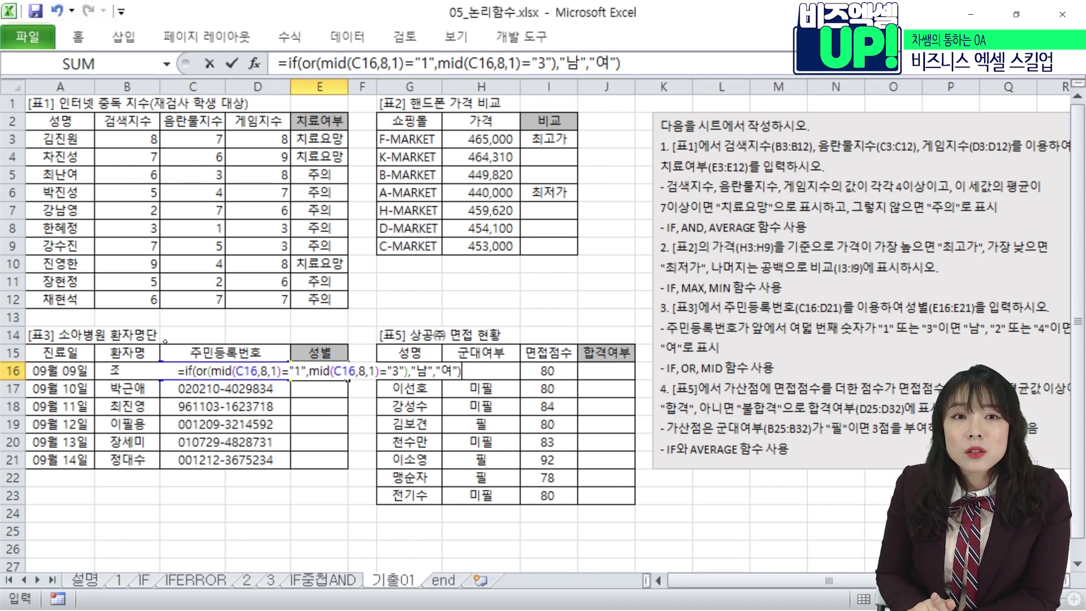
key(Left)
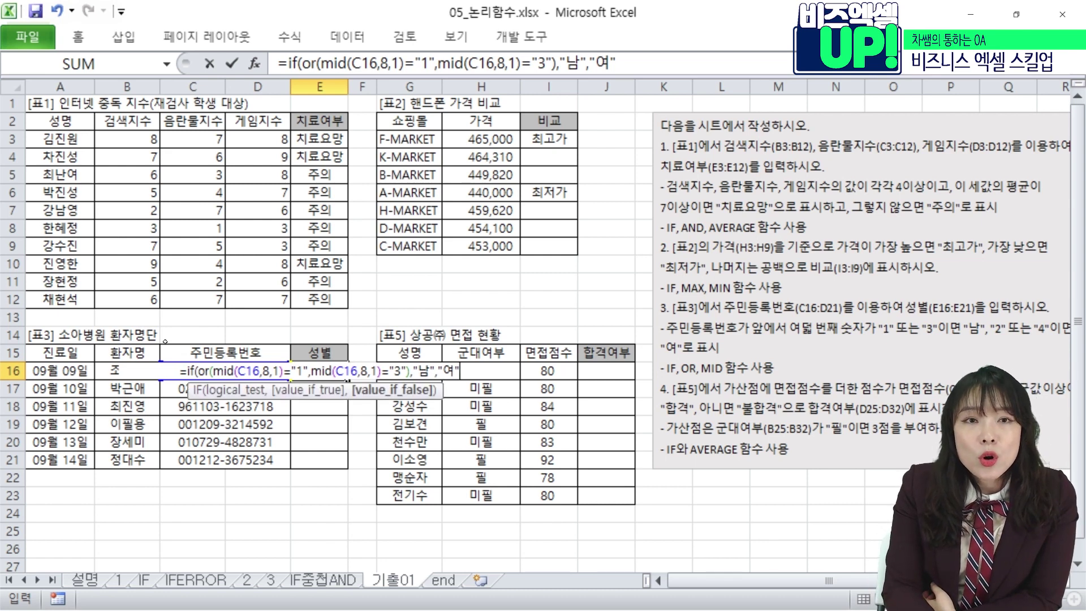
key(Right)
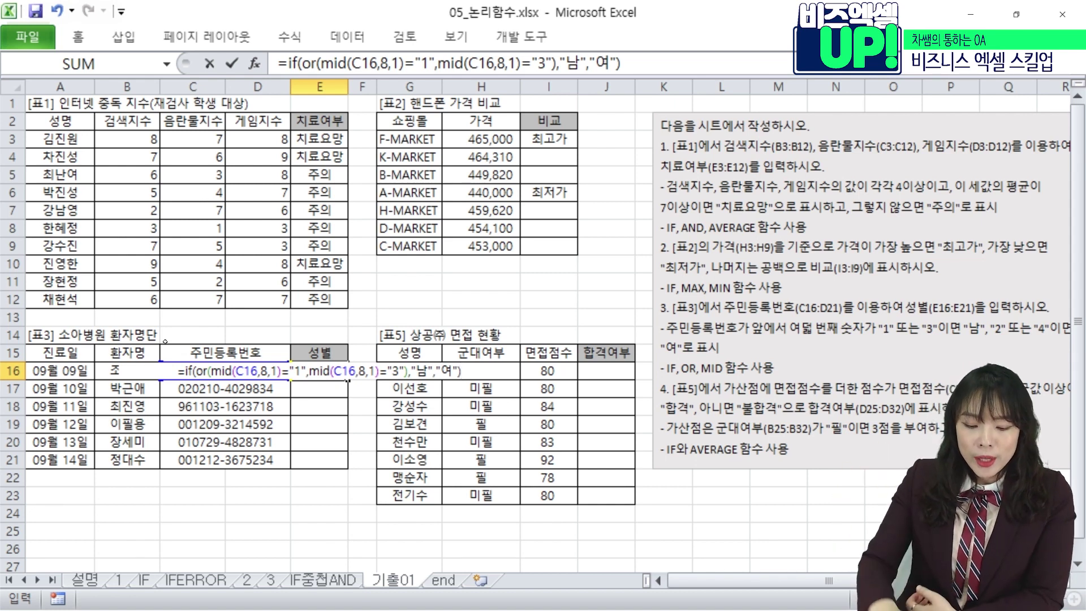
key(Return)
key(Up)
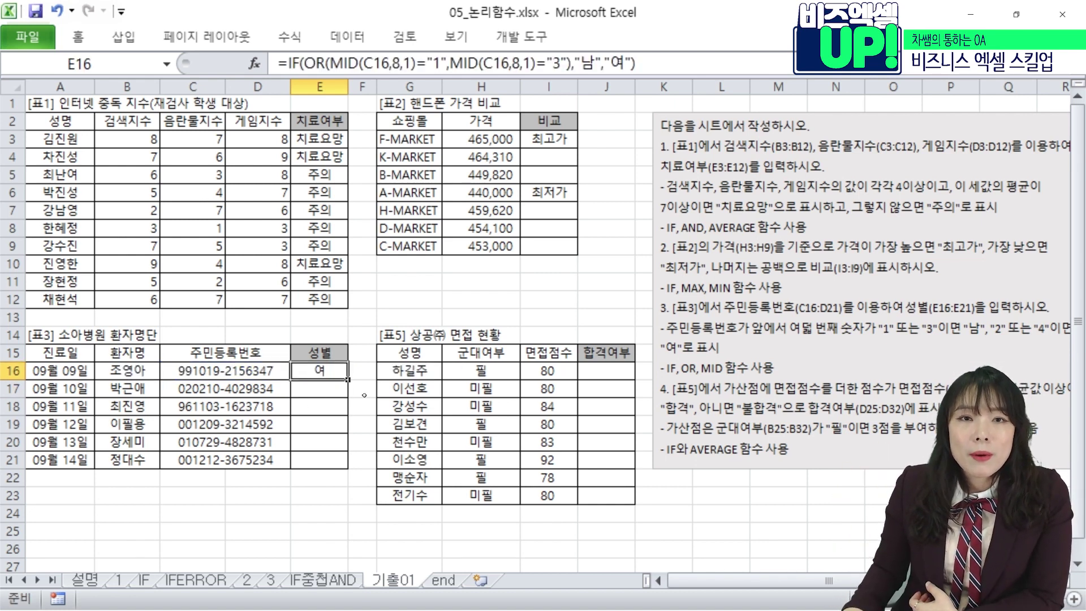
drag(348, 380, 346, 468)
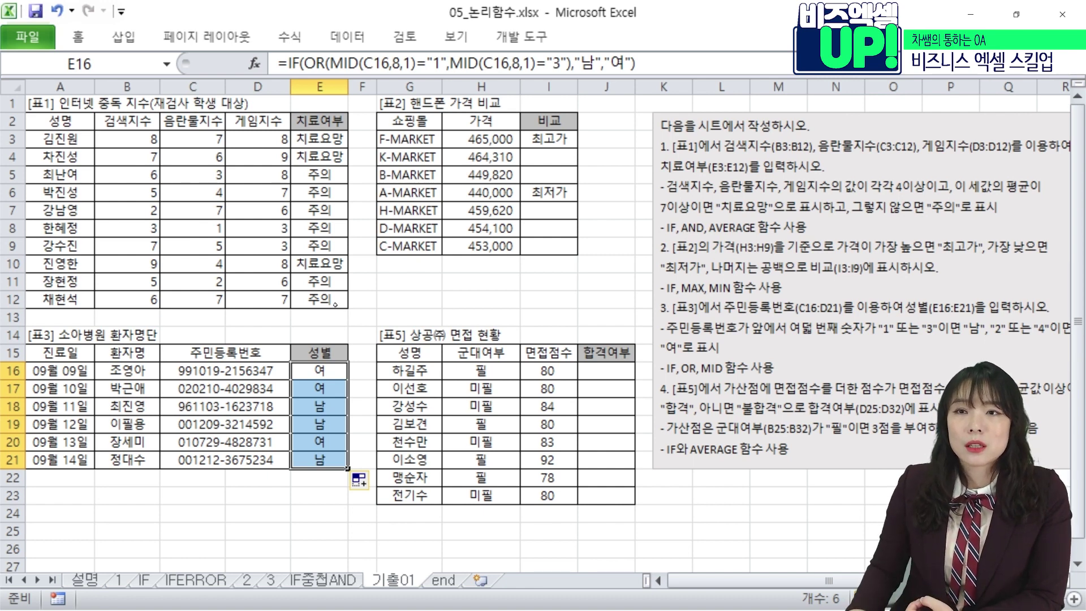
Step: In J16, enter an IF formula that returns 3 bonus points when H16="필" and 0 otherwise
click(626, 371)
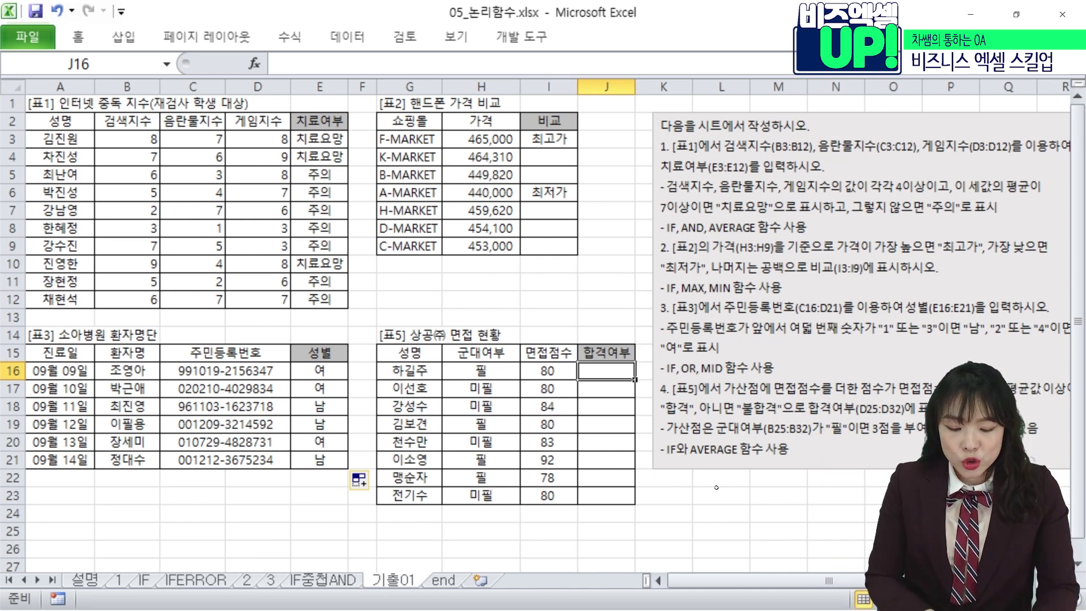
text(=if()
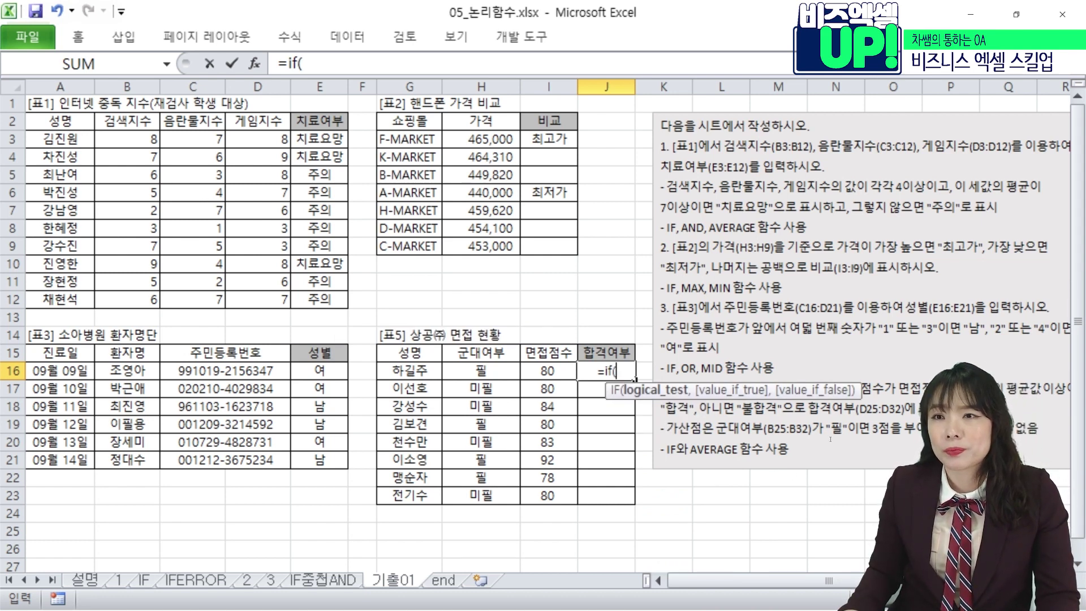
click(492, 371)
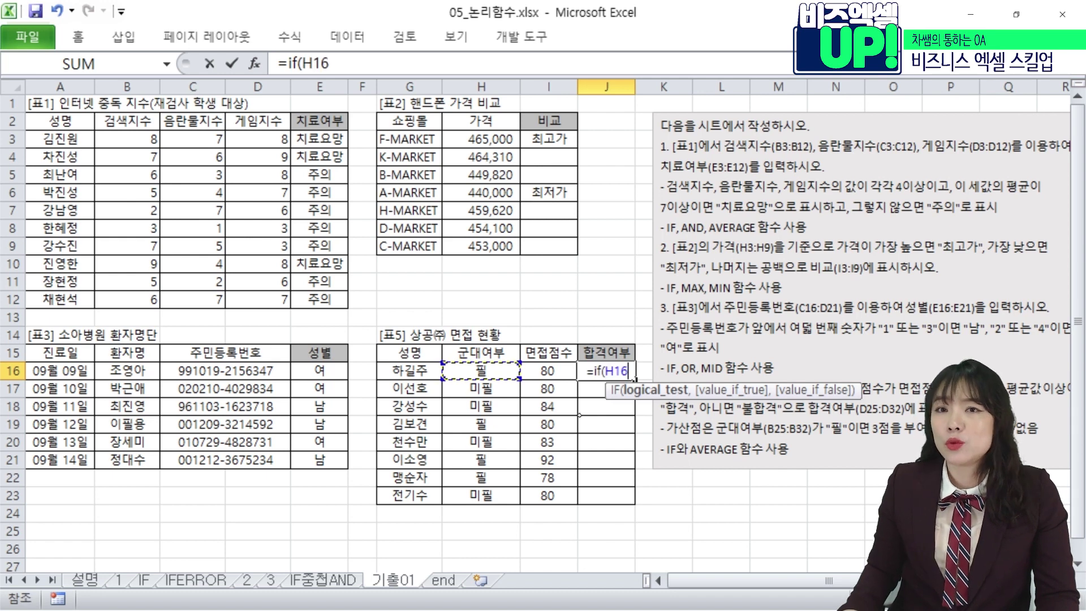
text(="필)
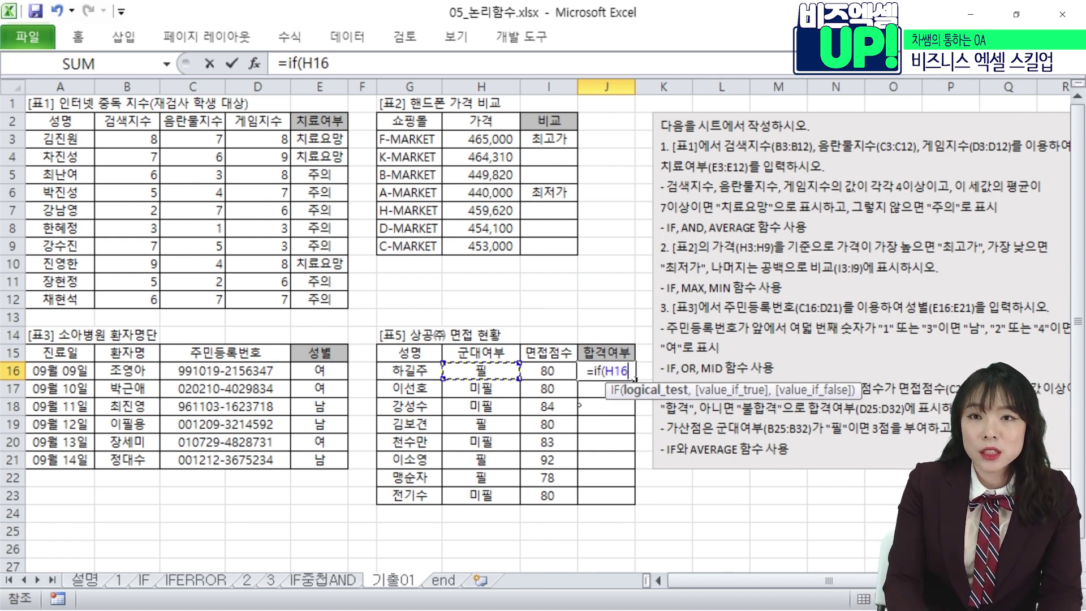
text(",)
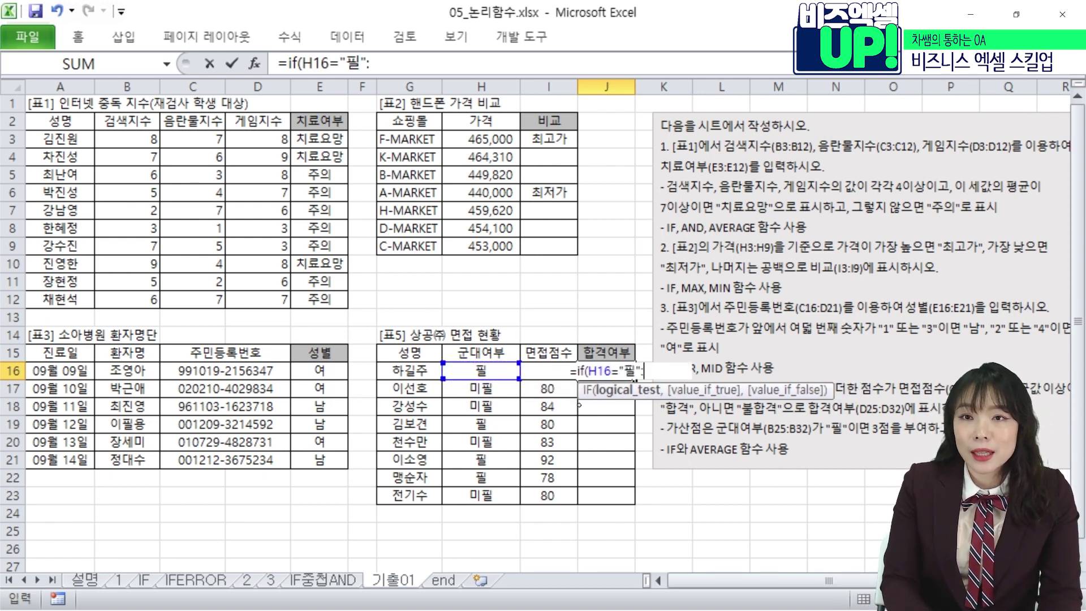
key(BackSpace)
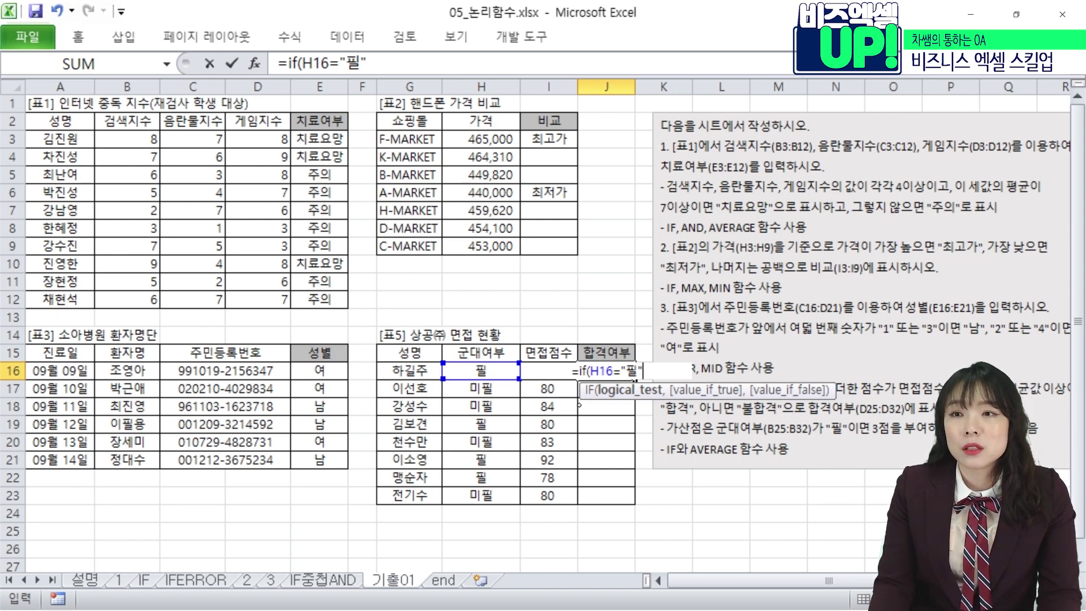
text(,)
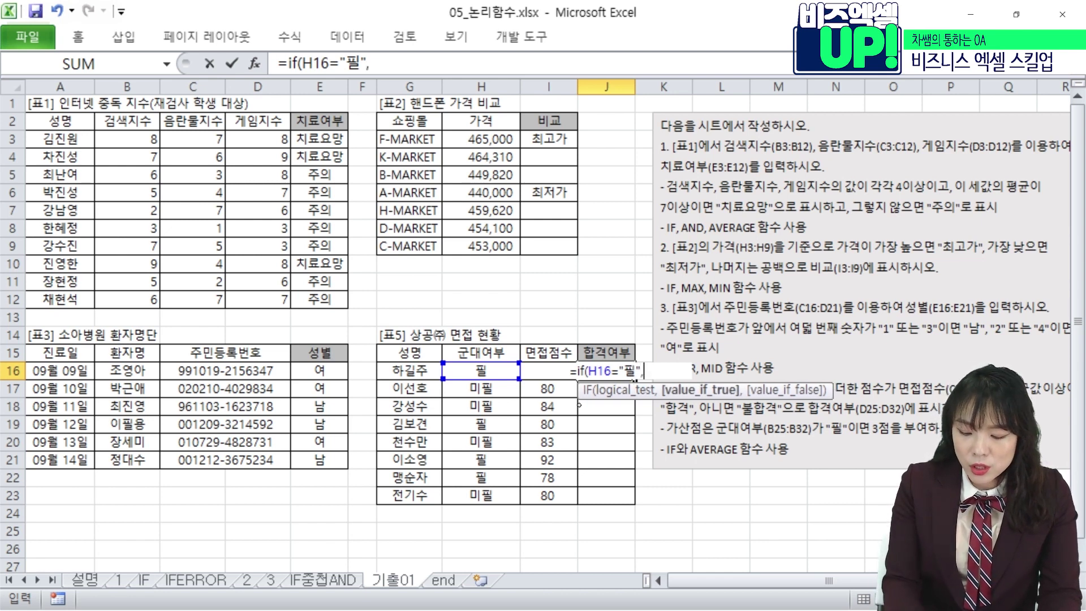
text(3,)
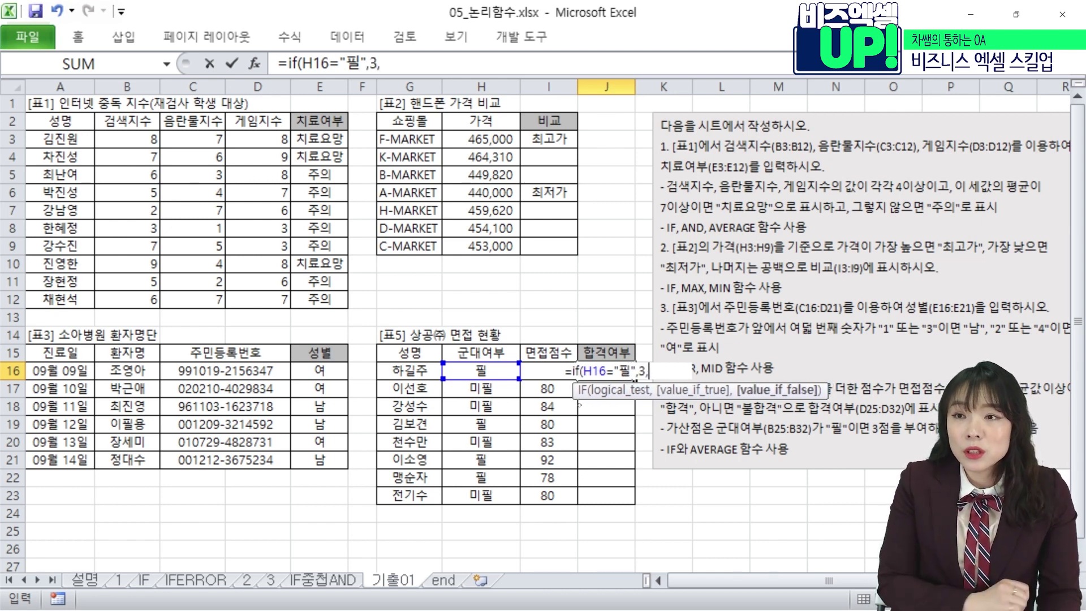
text(0))
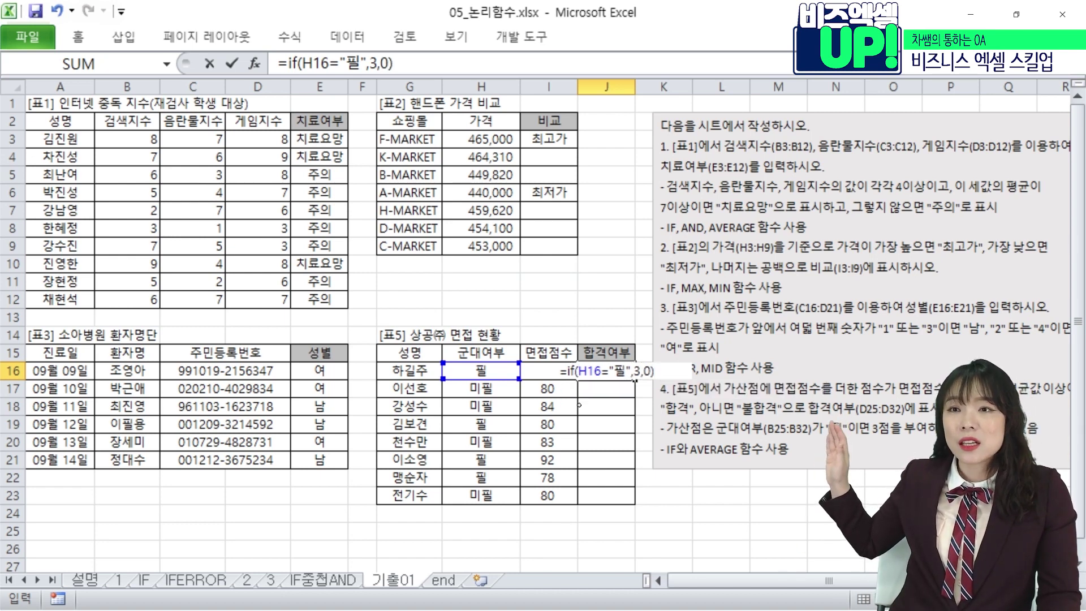
Step: Add the interview score in I16 in front of the bonus-point IF in the J16 formula
click(568, 371)
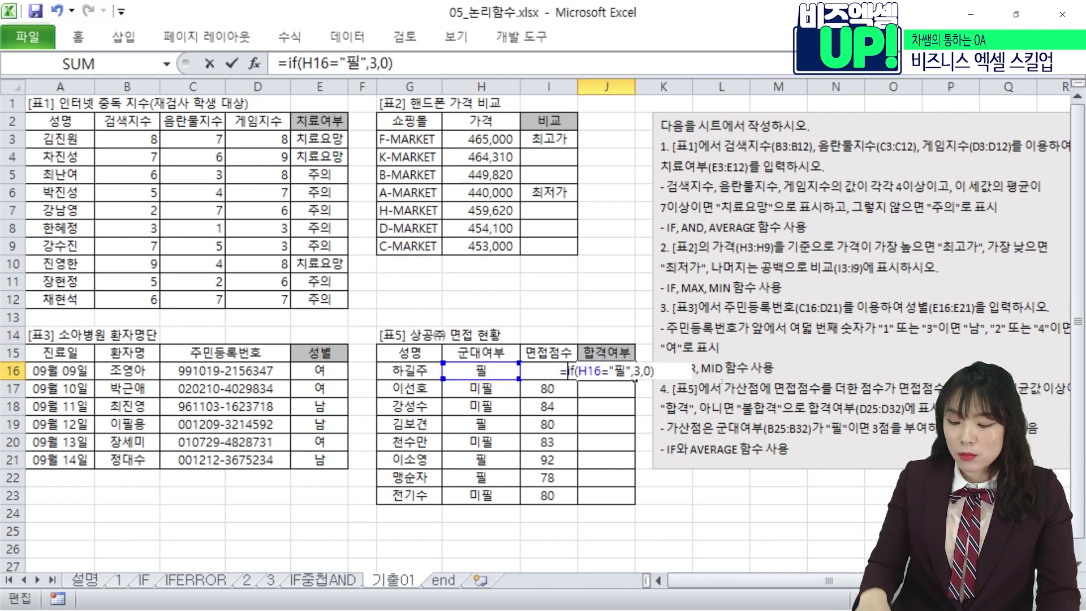
text(+)
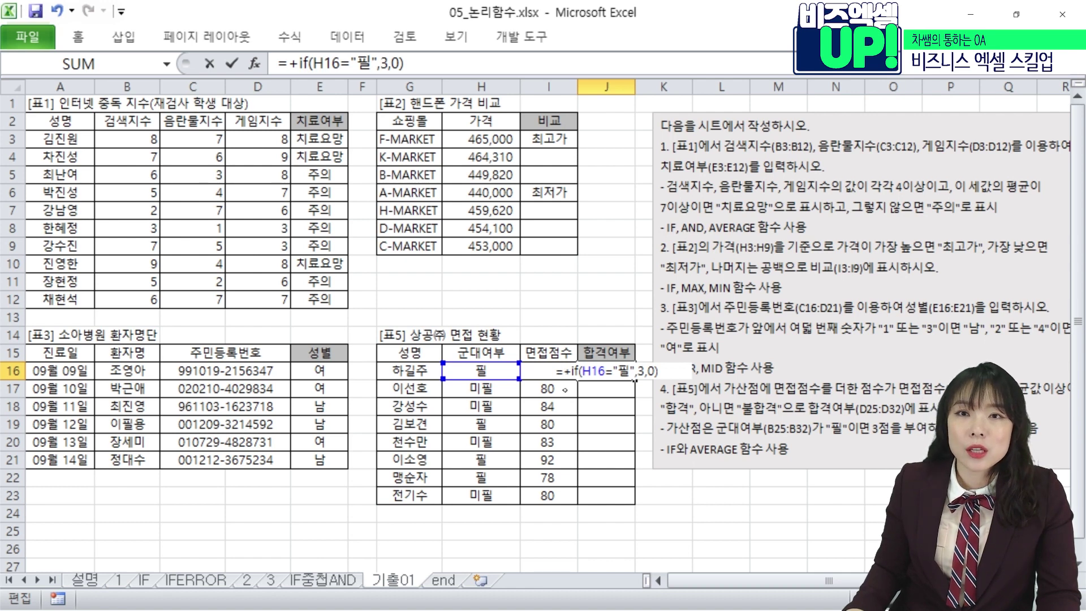
click(548, 396)
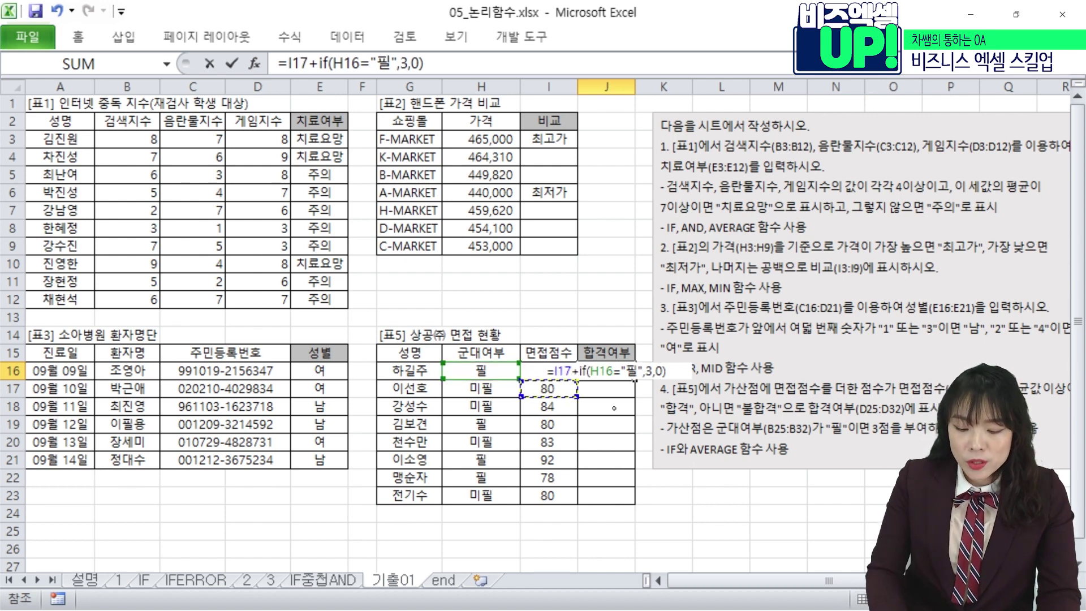
key(Up)
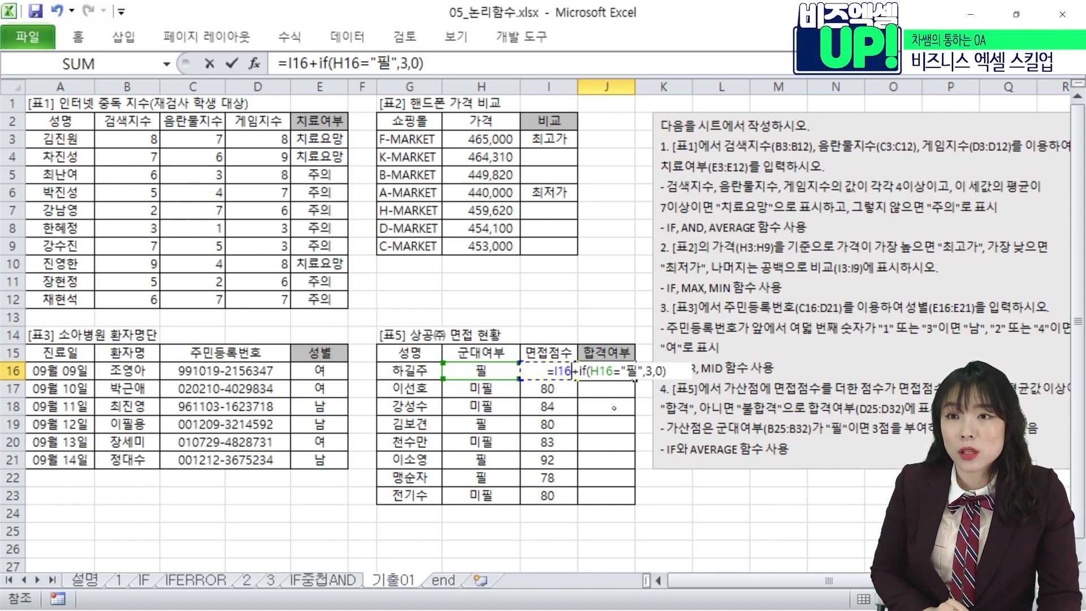
Step: Wrap the J16 expression in an outer IF testing whether it is >= AVERAGE($I$16:$I$23), with the range as an absolute reference
click(554, 370)
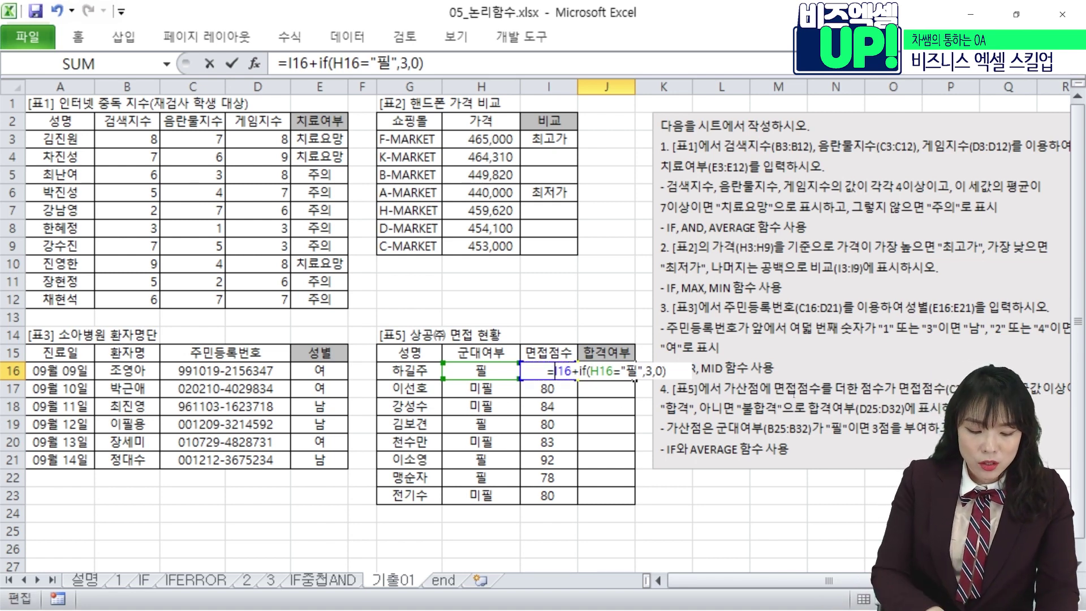
text(if()
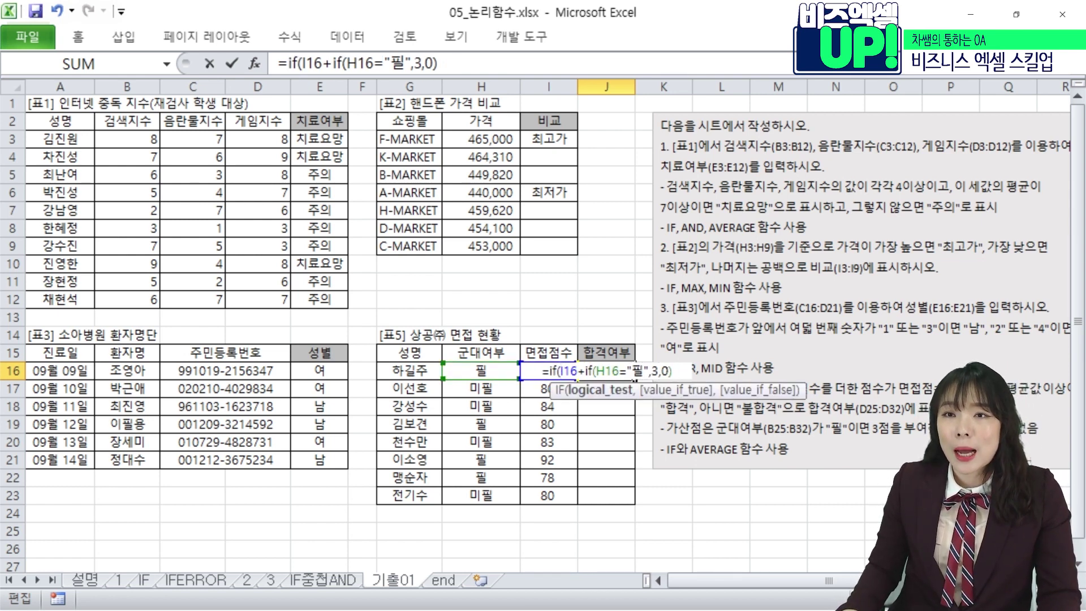
text(>=)
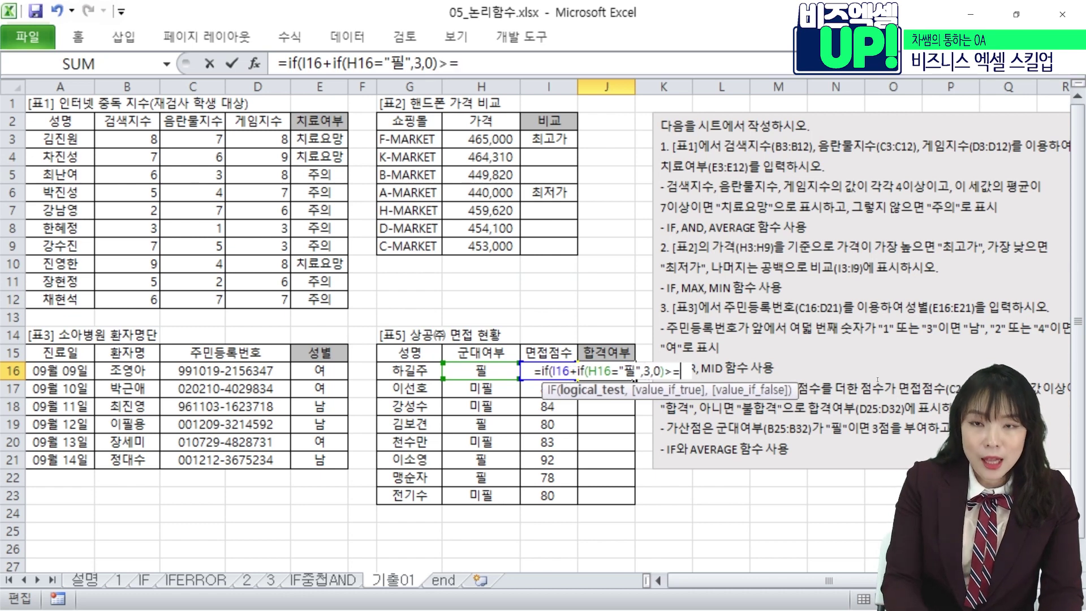
text( ave)
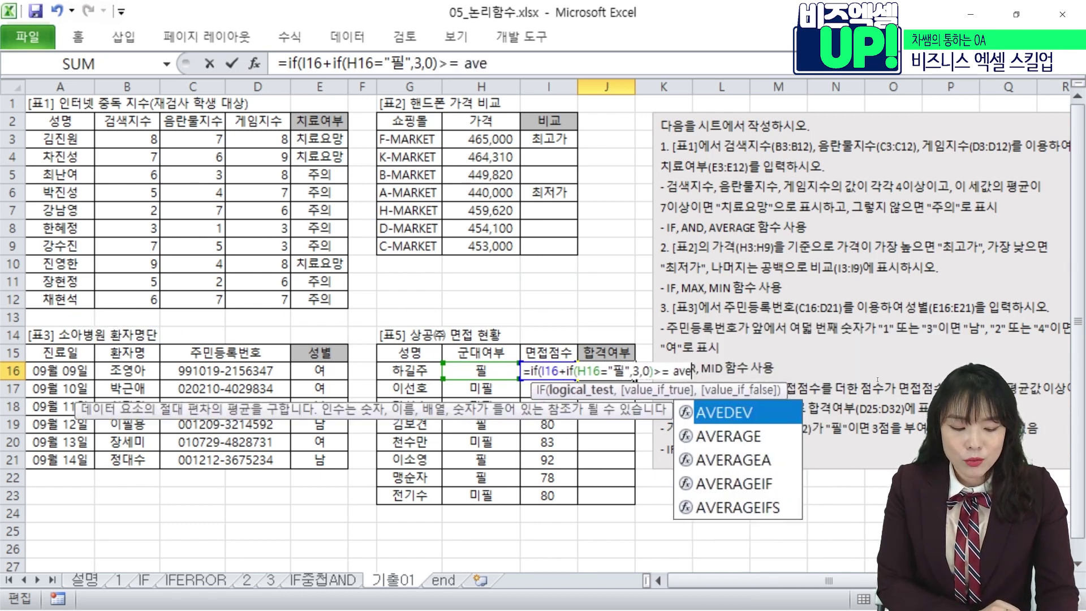
text(rage()
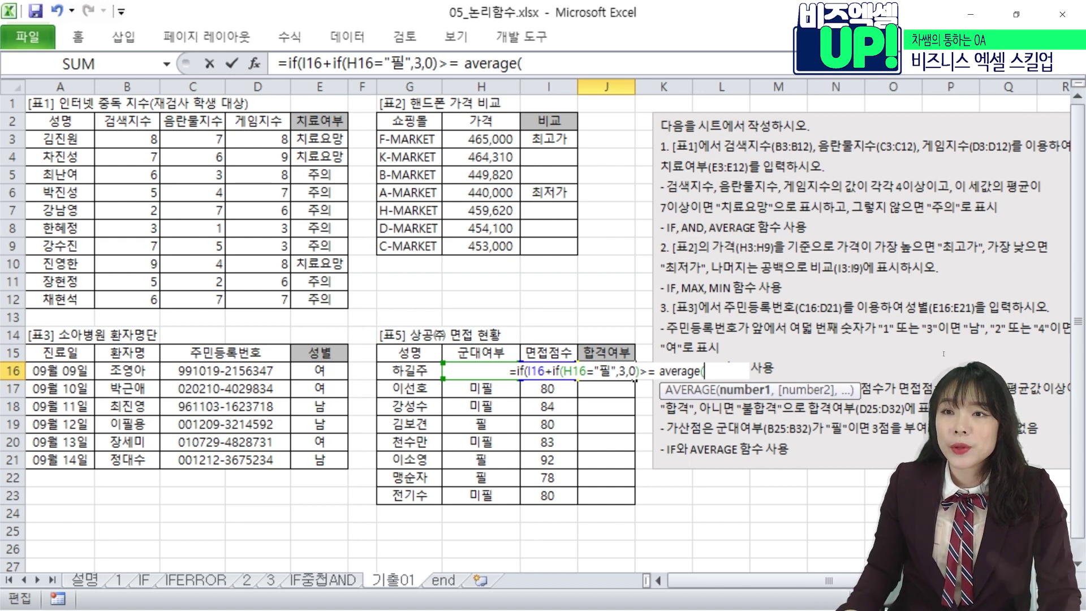
drag(548, 498, 557, 370)
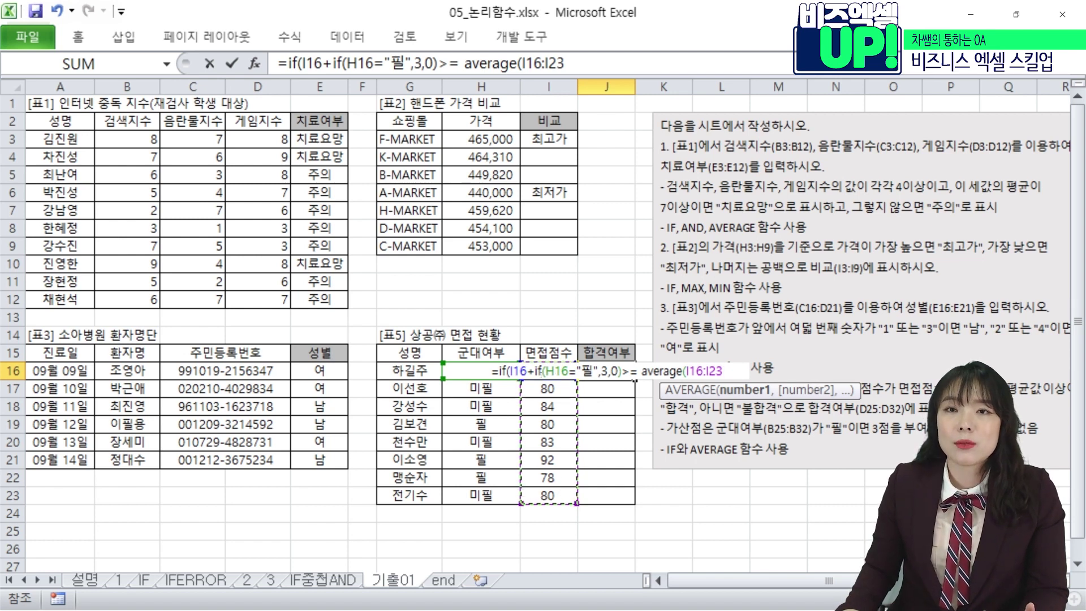
key(F4)
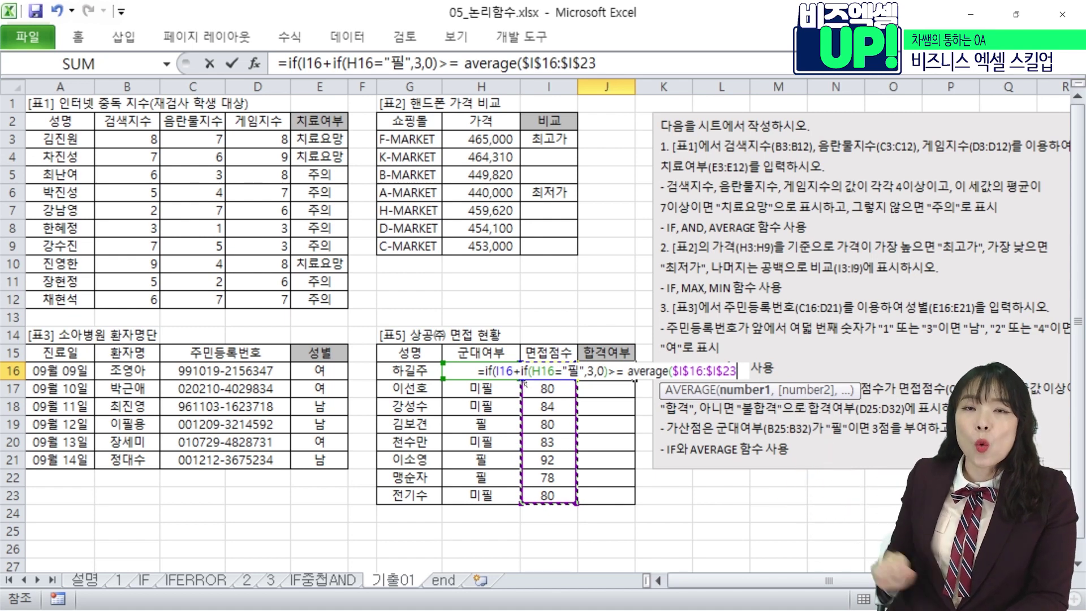
text())
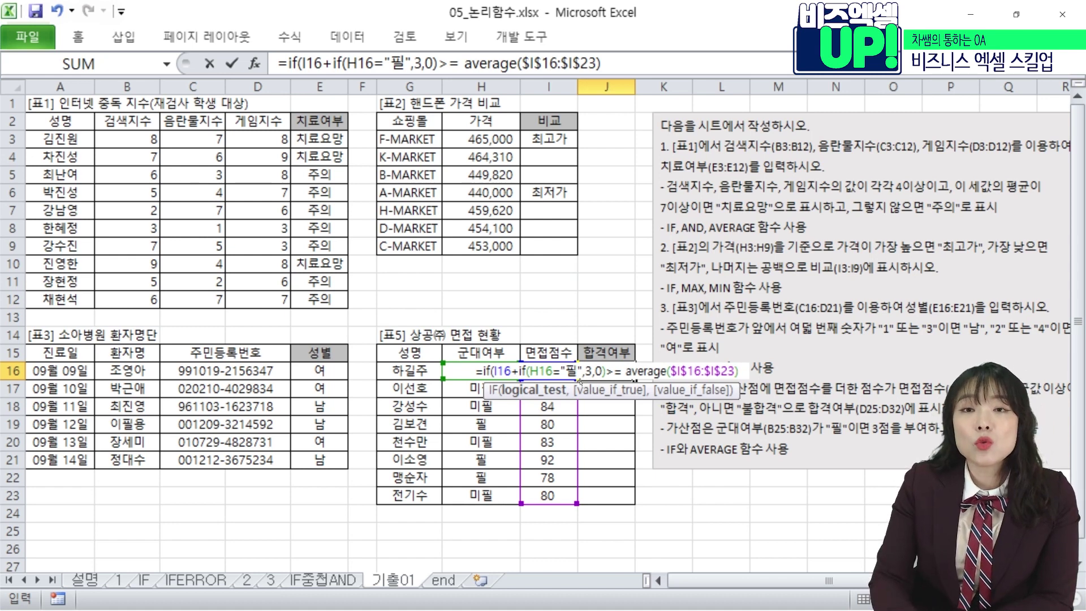
Step: Complete the outer IF in J16 with "합격" if true and "불합격" if false, and fill it down through J23
text(,)
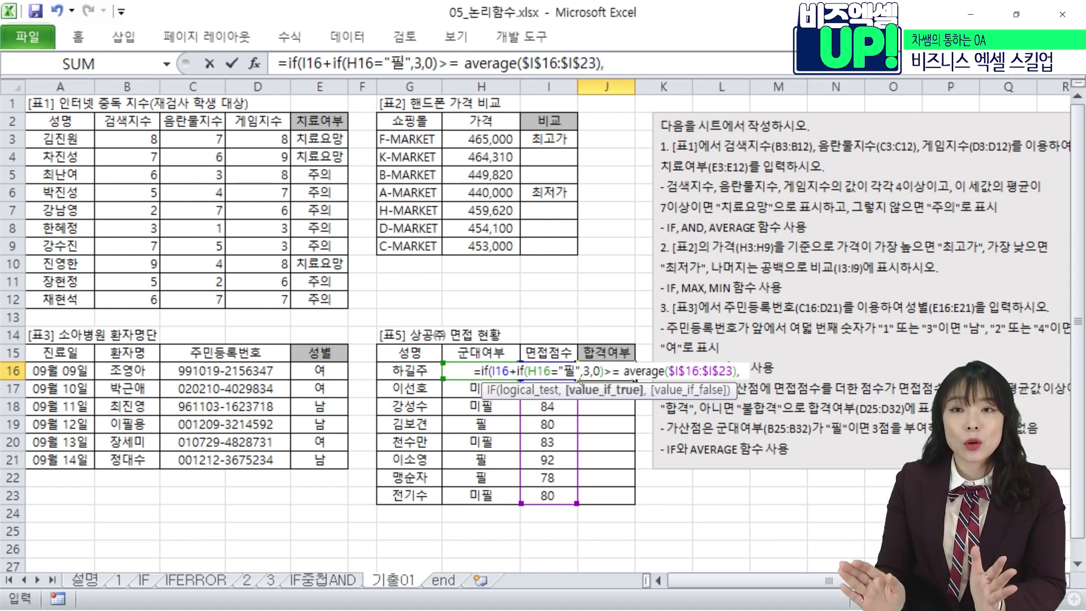
text("gkq)
key(BackSpace)
key(BackSpace)
key(BackSpace)
text(합격",")
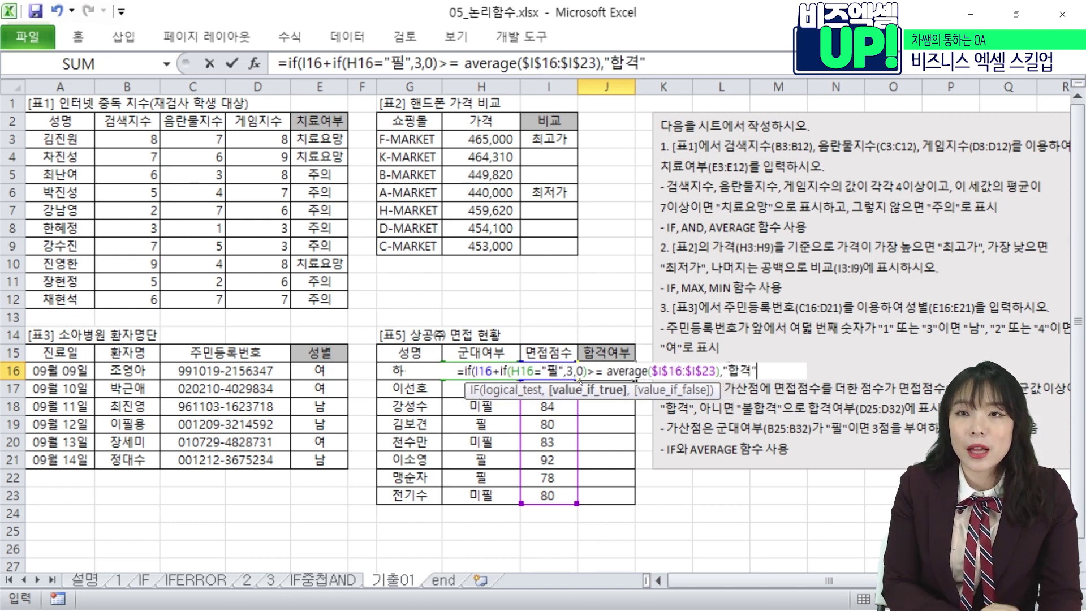
text(불합격)
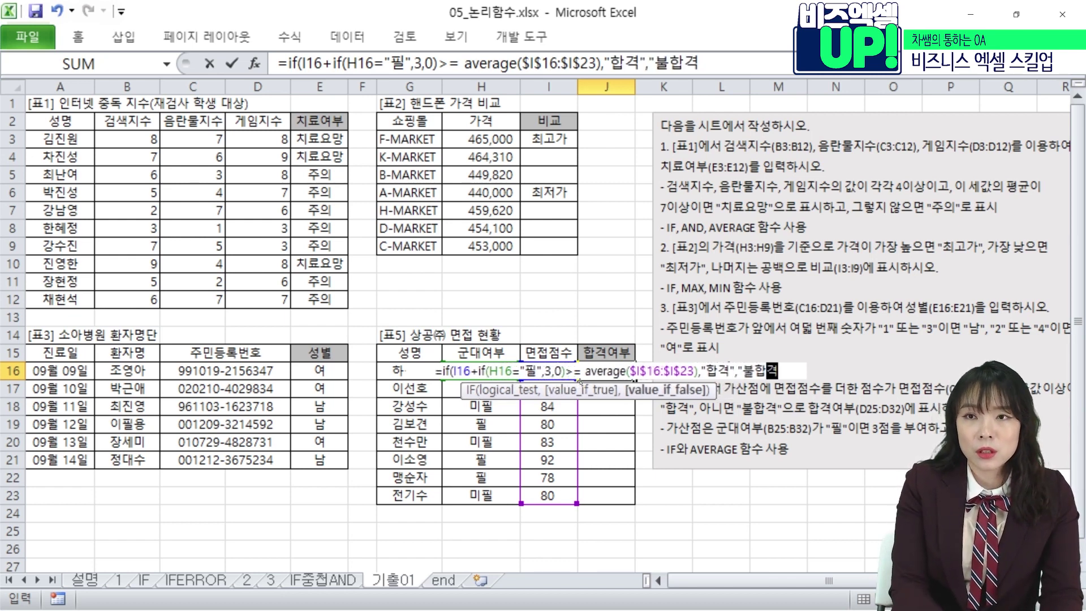
text(")
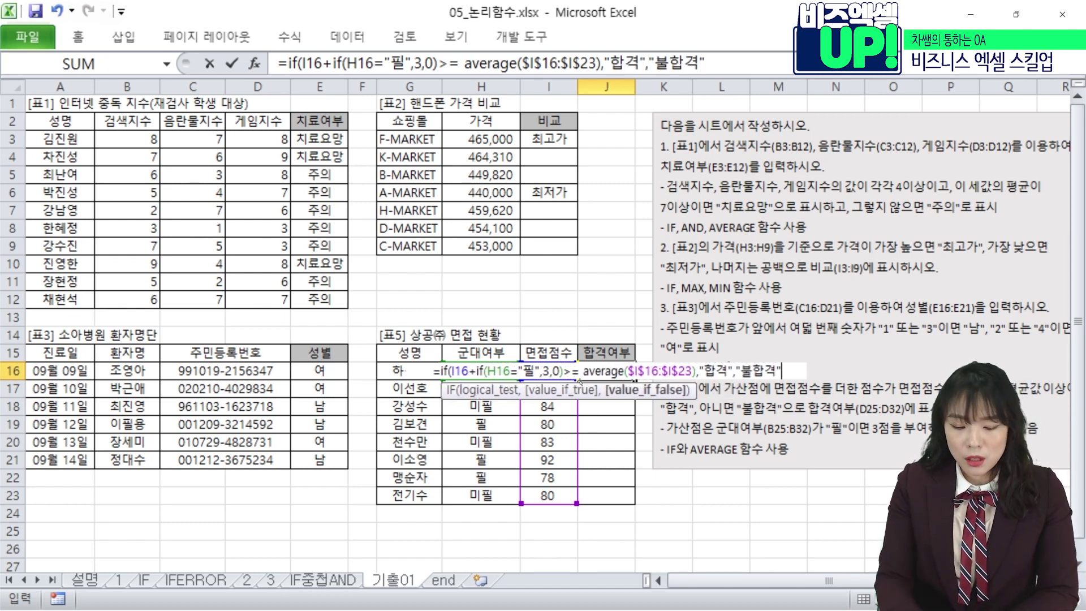
text())
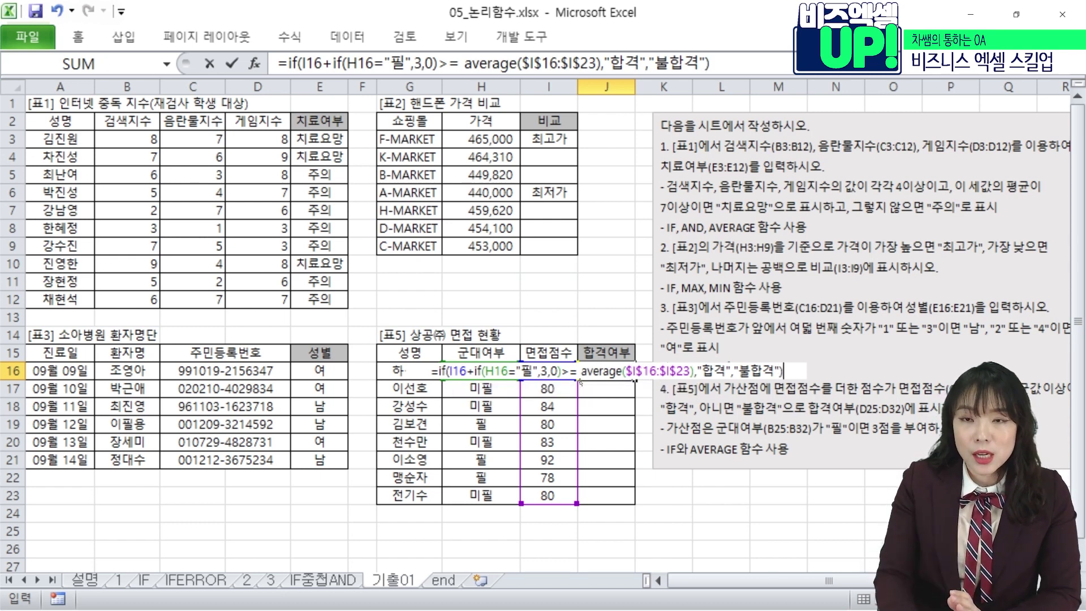
key(ctrl+Return)
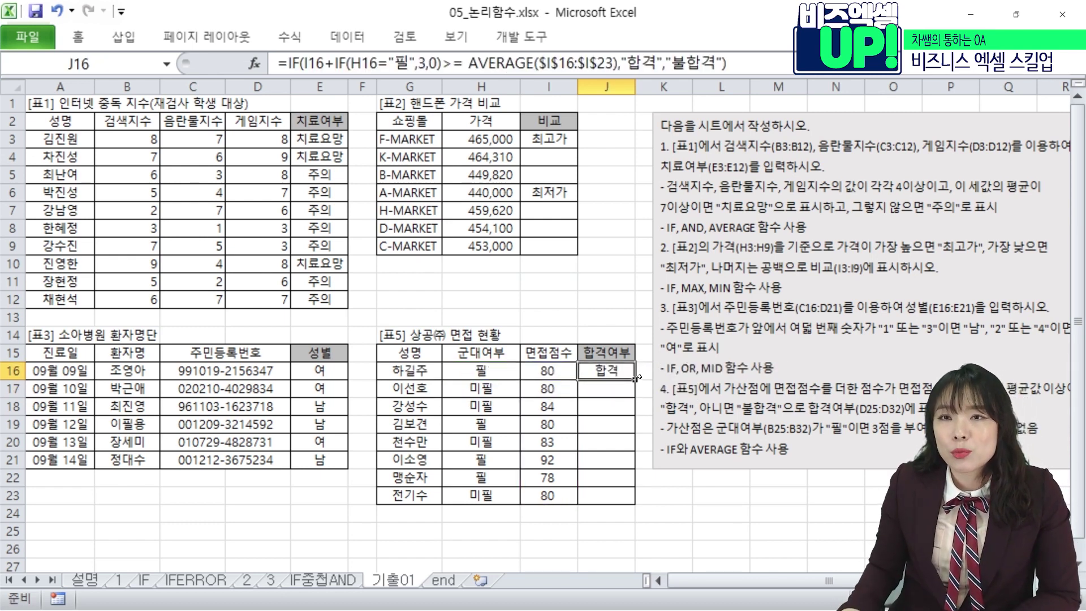
drag(637, 378, 649, 484)
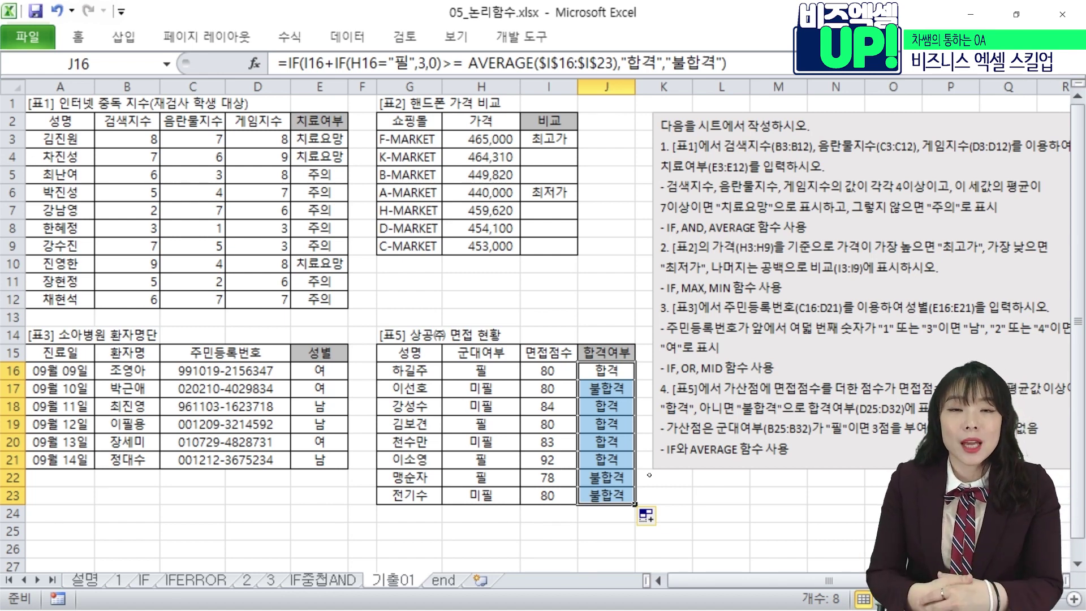
Step: Deselect the filled results and switch to the end sheet
click(548, 531)
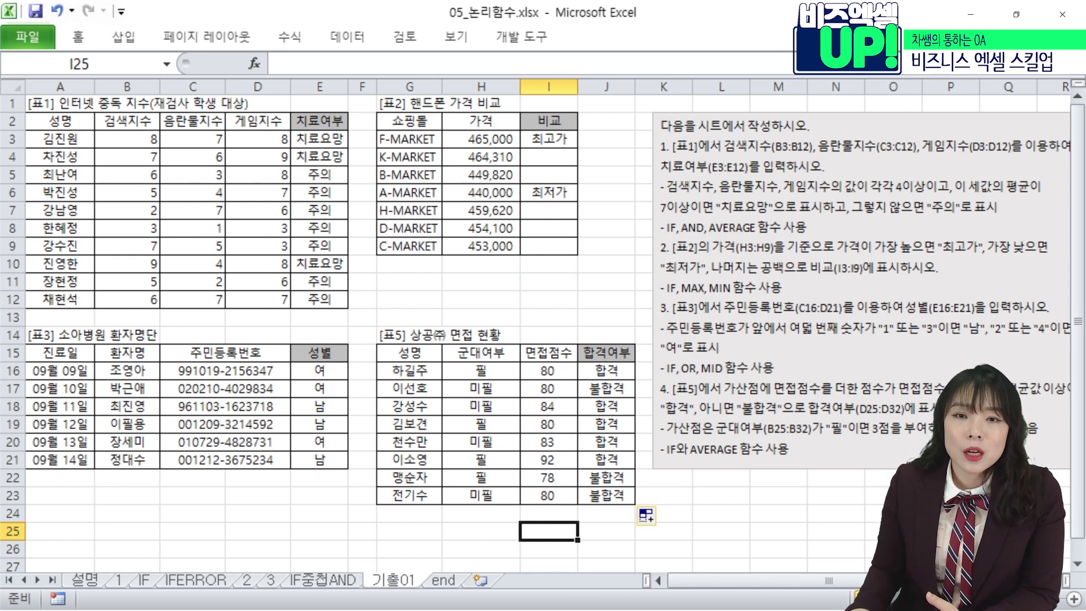
click(457, 580)
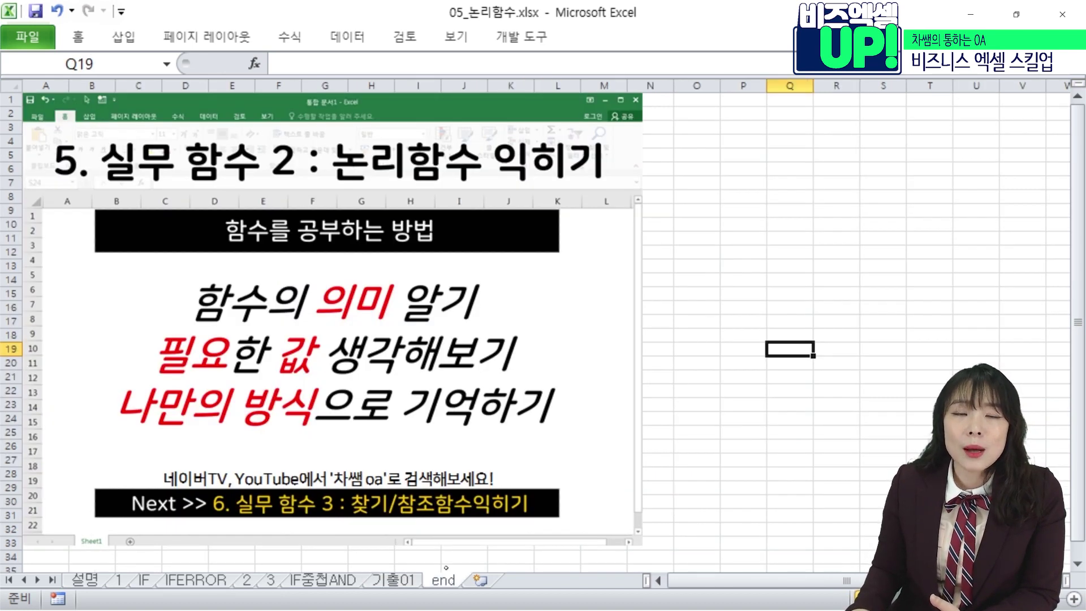